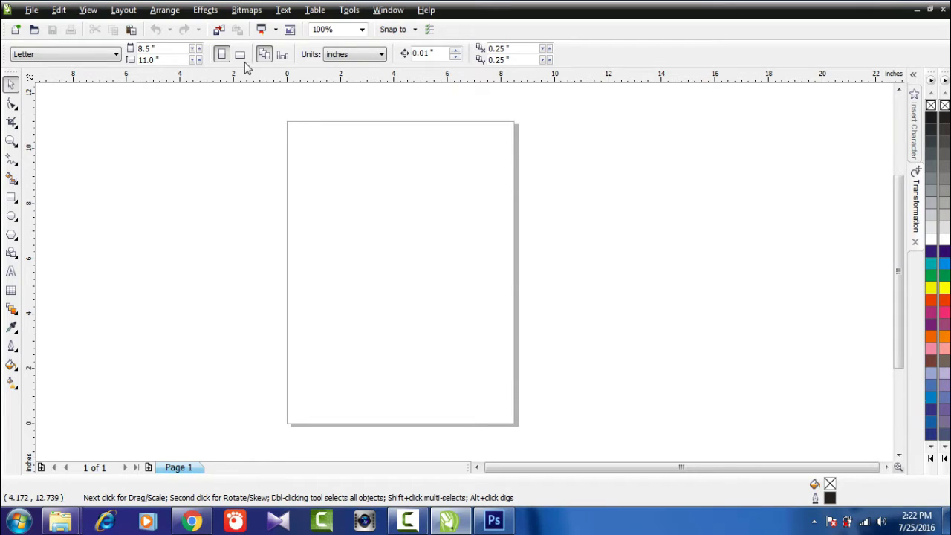
Step: Switch the Letter page to landscape orientation and set the drawing units to centimeters
{"action": "left_click", "coordinate": [241, 58]}
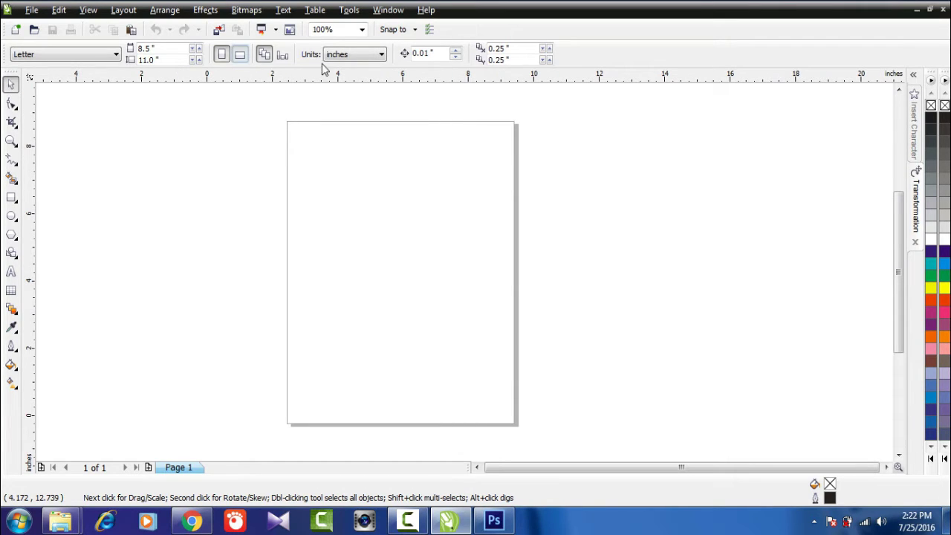
{"action": "left_click", "coordinate": [366, 64]}
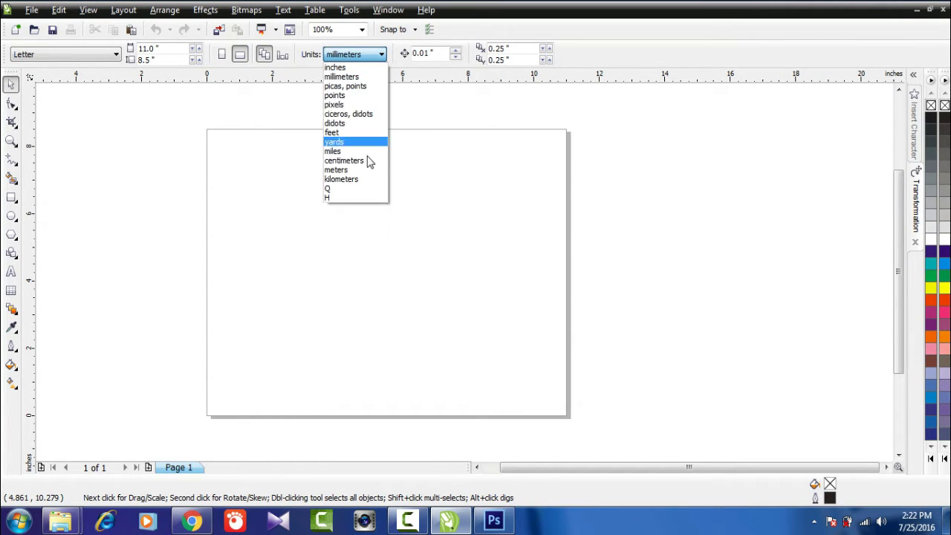
{"action": "left_click", "coordinate": [378, 160]}
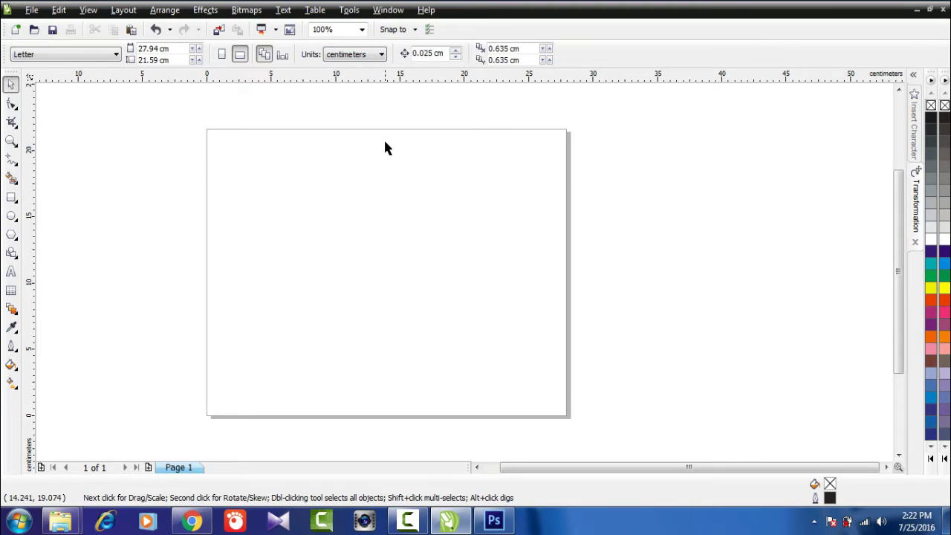
Step: Add artistic text on the page in three lines: STAMP, the stamp owner's name in capitals, and JURAGAGAN SATAI
{"action": "left_click", "coordinate": [11, 274]}
{"action": "left_click", "coordinate": [333, 248]}
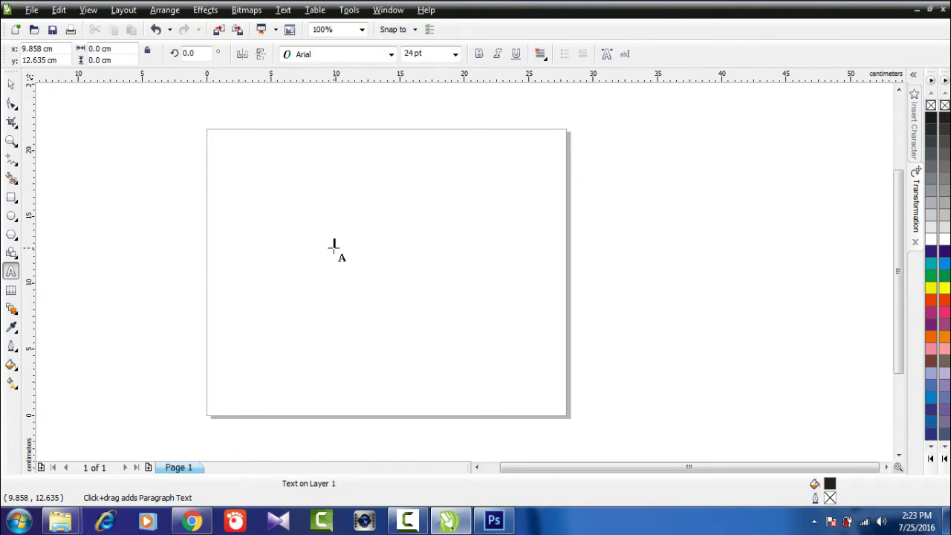
{"action": "type", "text": "SATAI"}
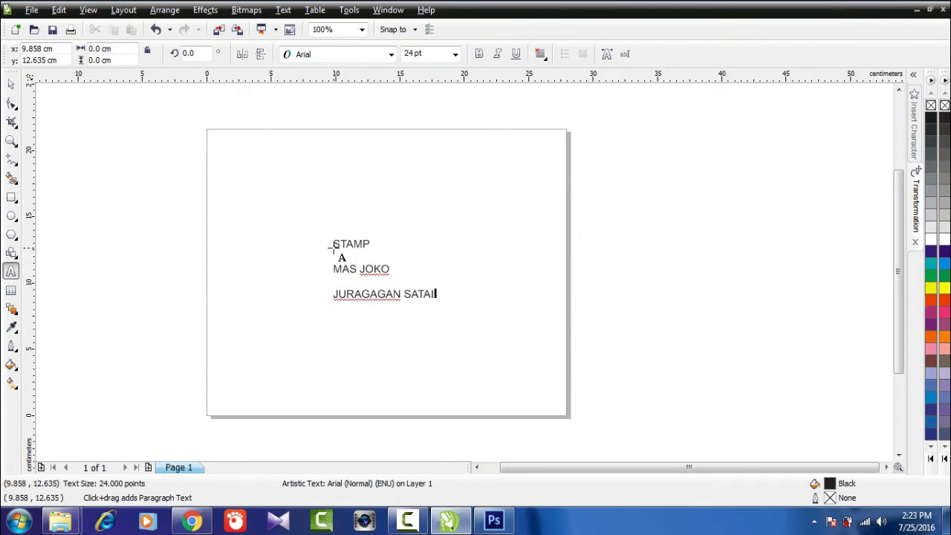
{"action": "key", "text": "Escape"}
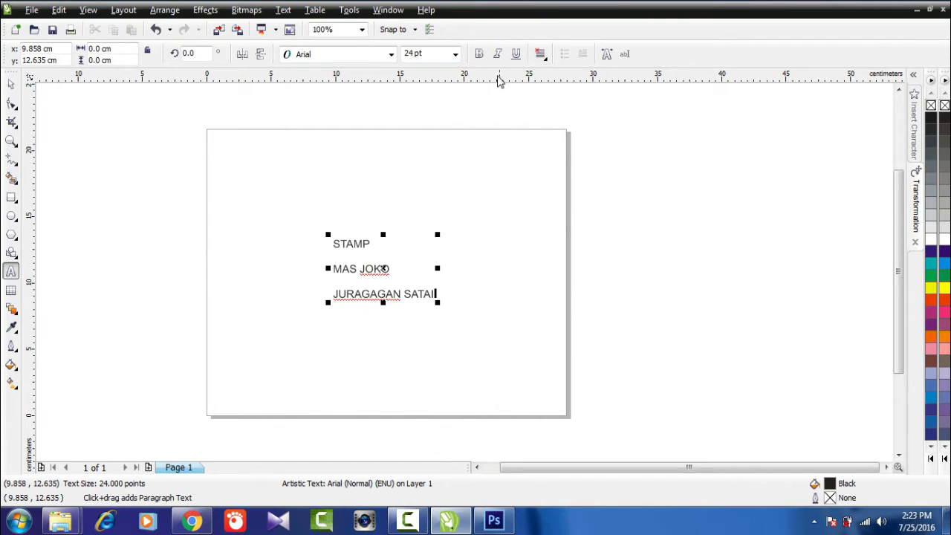
Step: Centre-align the three lines of the stamp text and deselect it
{"action": "left_click", "coordinate": [541, 55]}
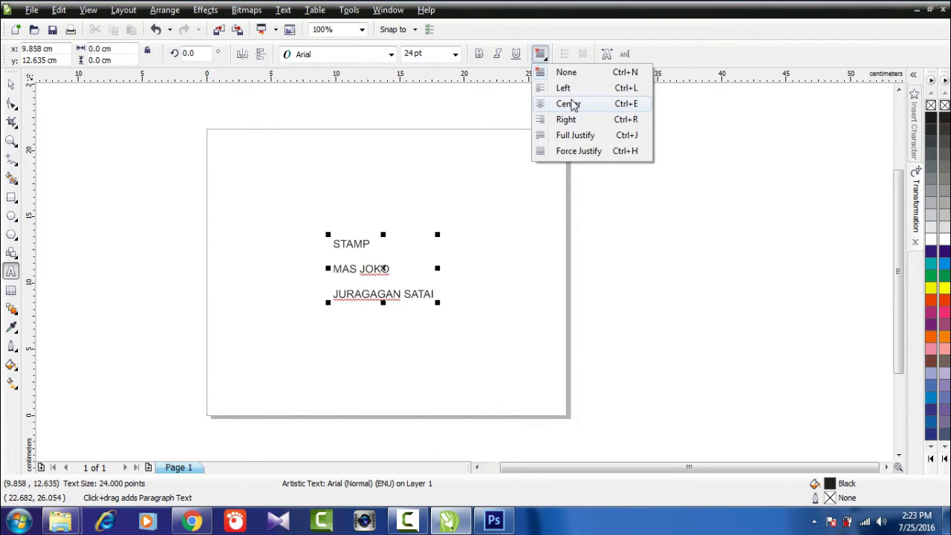
{"action": "left_click", "coordinate": [569, 103]}
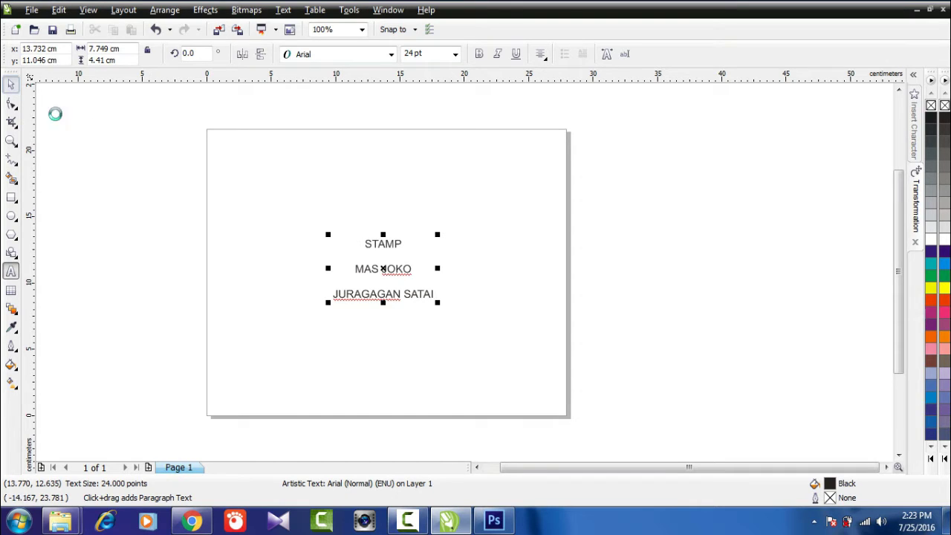
{"action": "left_click", "coordinate": [11, 84]}
{"action": "left_click", "coordinate": [378, 214]}
Step: Change the font of the middle line, the owner's name, to BinnerD
{"action": "scroll", "coordinate": [392, 281], "scroll_direction": "up", "scroll_amount": 1}
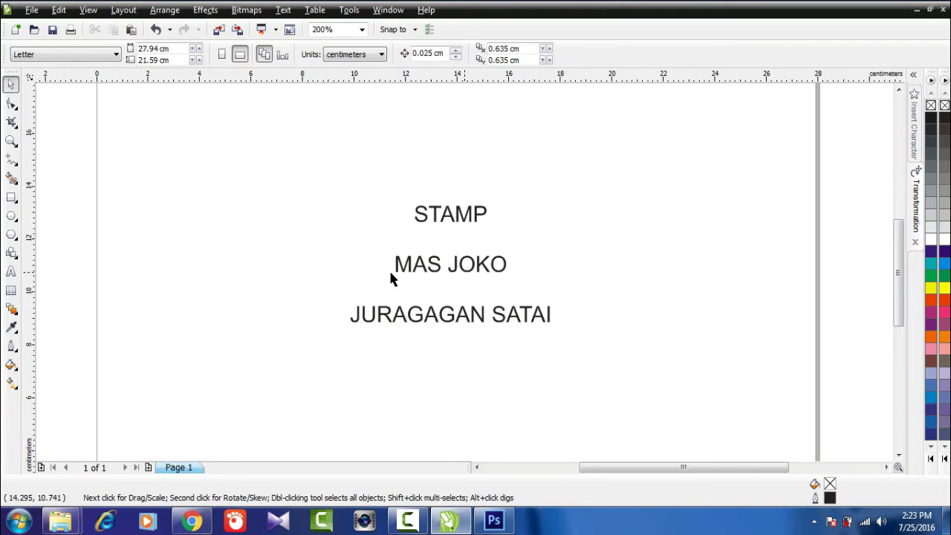
{"action": "left_click", "coordinate": [467, 269]}
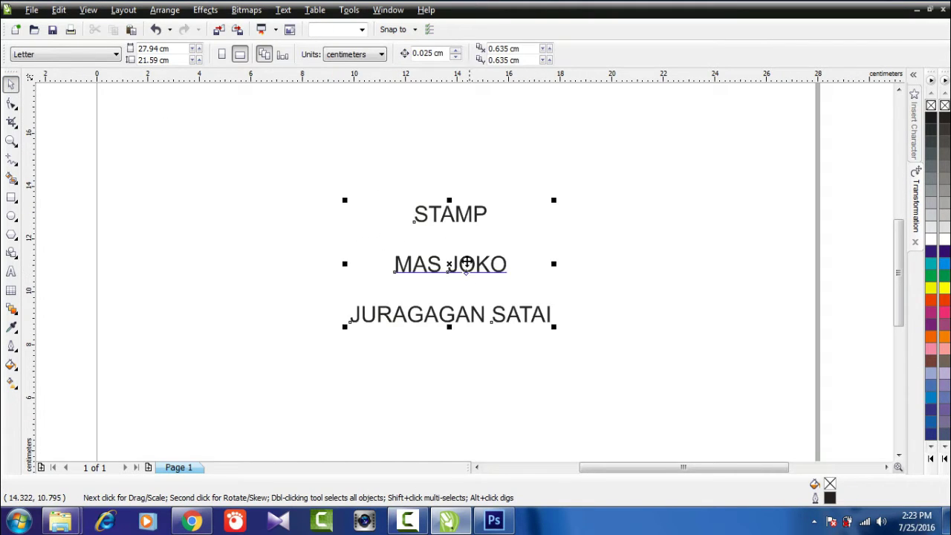
{"action": "left_click", "coordinate": [11, 270]}
{"action": "left_click_drag", "start_coordinate": [512, 263], "coordinate": [393, 264]}
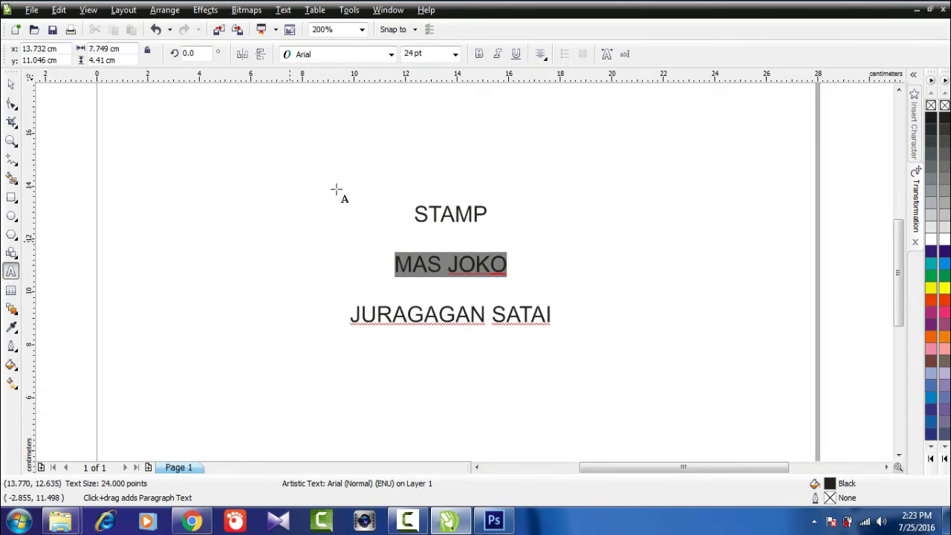
{"action": "left_click", "coordinate": [393, 56]}
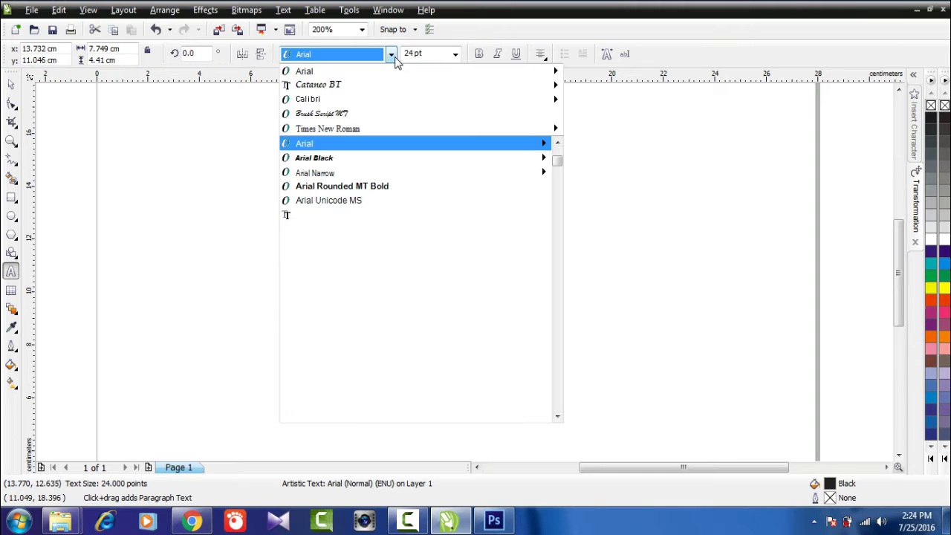
{"action": "scroll", "coordinate": [375, 160], "scroll_direction": "down", "scroll_amount": 2}
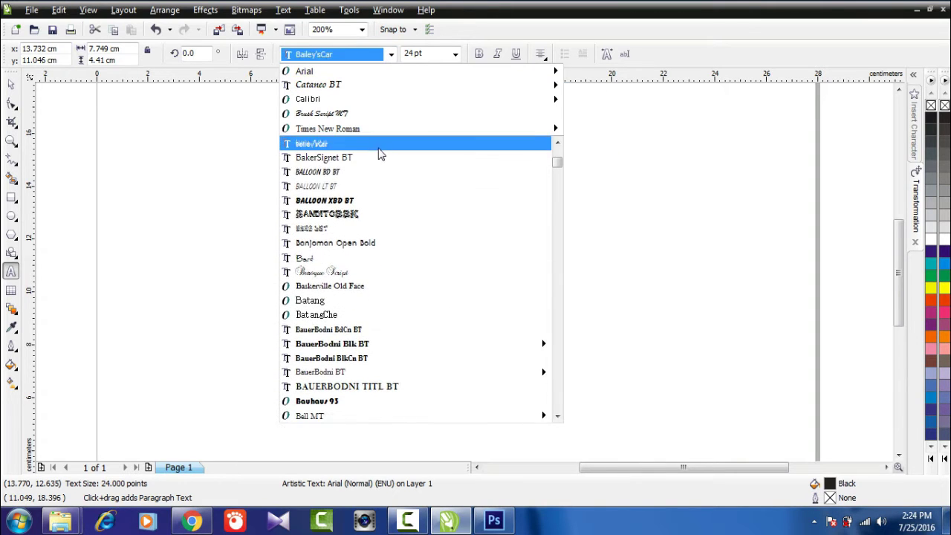
{"action": "scroll", "coordinate": [383, 160], "scroll_direction": "down", "scroll_amount": 3}
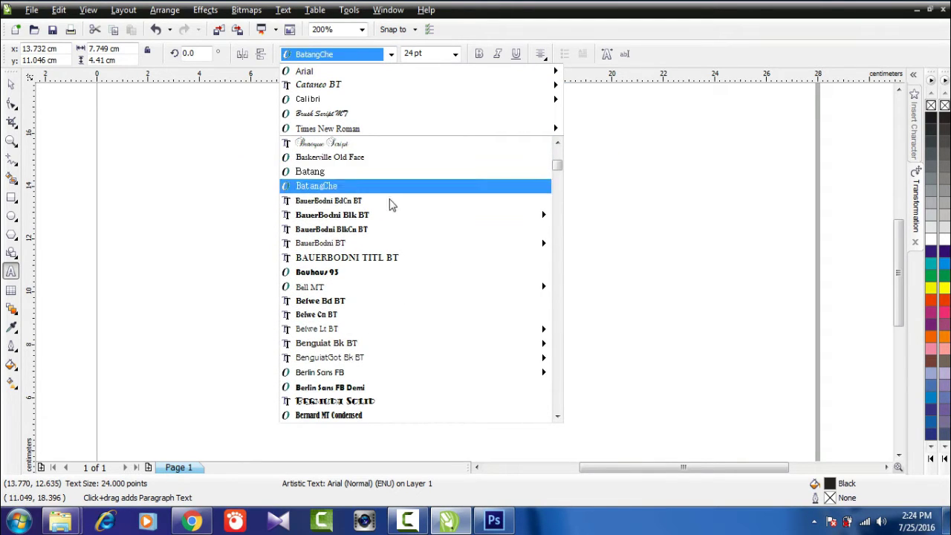
{"action": "scroll", "coordinate": [416, 159], "scroll_direction": "down", "scroll_amount": 1}
{"action": "scroll", "coordinate": [413, 173], "scroll_direction": "down", "scroll_amount": 1}
{"action": "scroll", "coordinate": [412, 178], "scroll_direction": "down", "scroll_amount": 1}
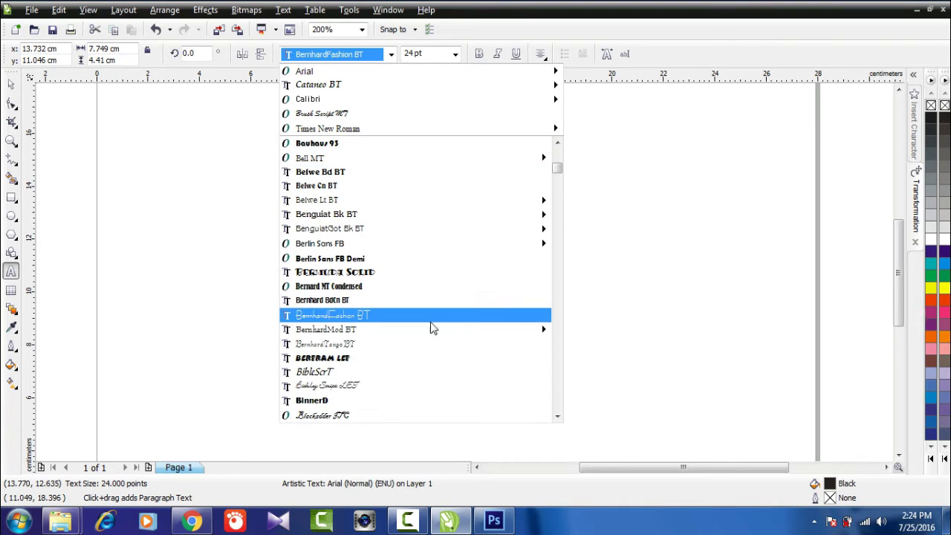
{"action": "scroll", "coordinate": [433, 297], "scroll_direction": "down", "scroll_amount": 2}
{"action": "left_click", "coordinate": [422, 275]}
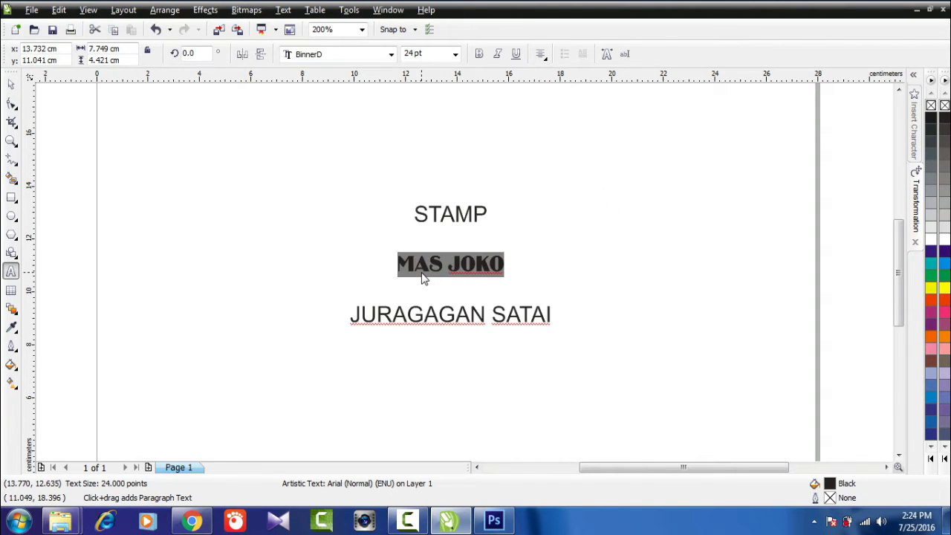
{"action": "left_click", "coordinate": [503, 274]}
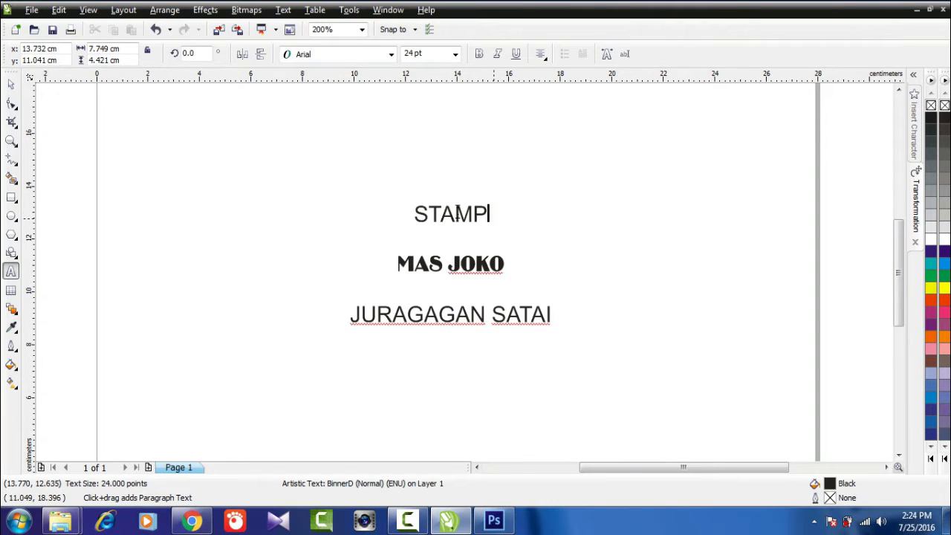
Step: Set the STAMP line to 18 pt in the Britannic Bold font
{"action": "left_click_drag", "start_coordinate": [488, 216], "coordinate": [397, 214]}
{"action": "left_click", "coordinate": [456, 55]}
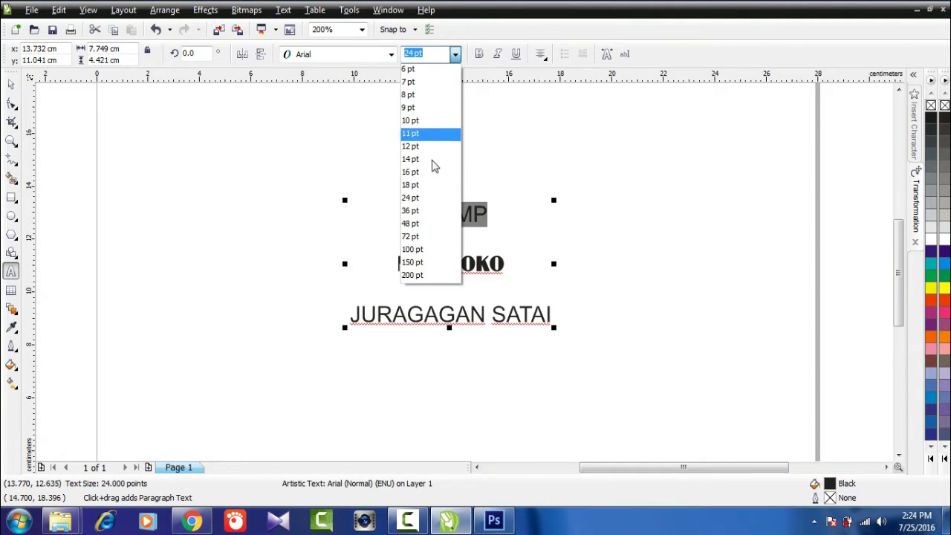
{"action": "left_click", "coordinate": [427, 185]}
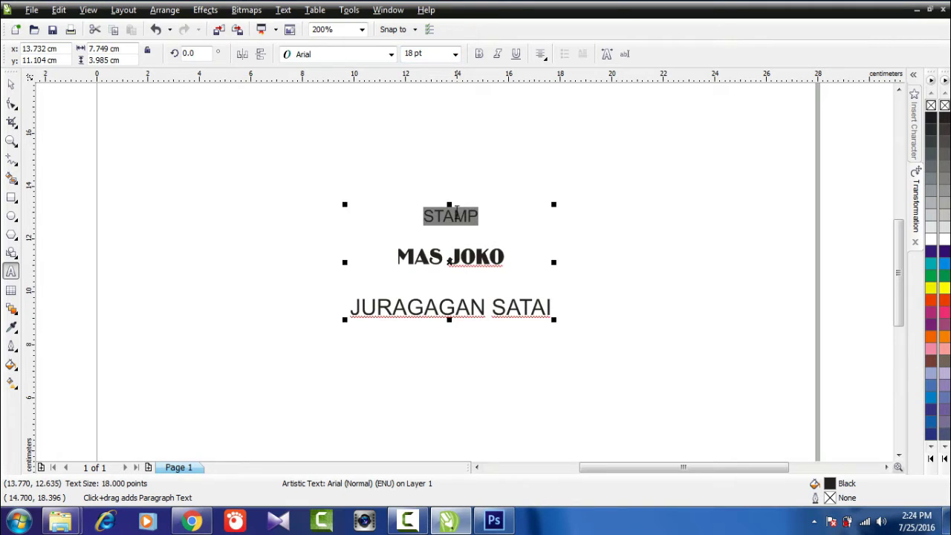
{"action": "left_click", "coordinate": [391, 54]}
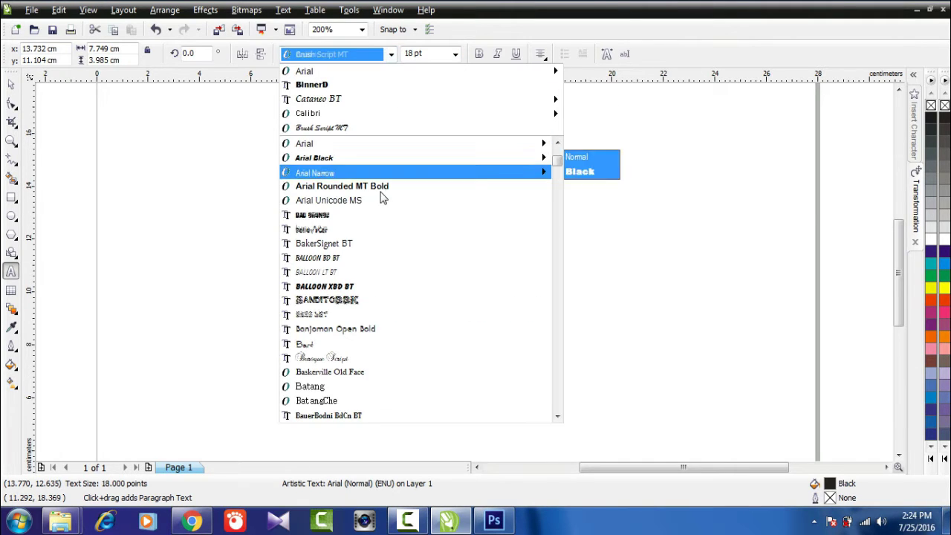
{"action": "scroll", "coordinate": [428, 178], "scroll_direction": "down", "scroll_amount": 5}
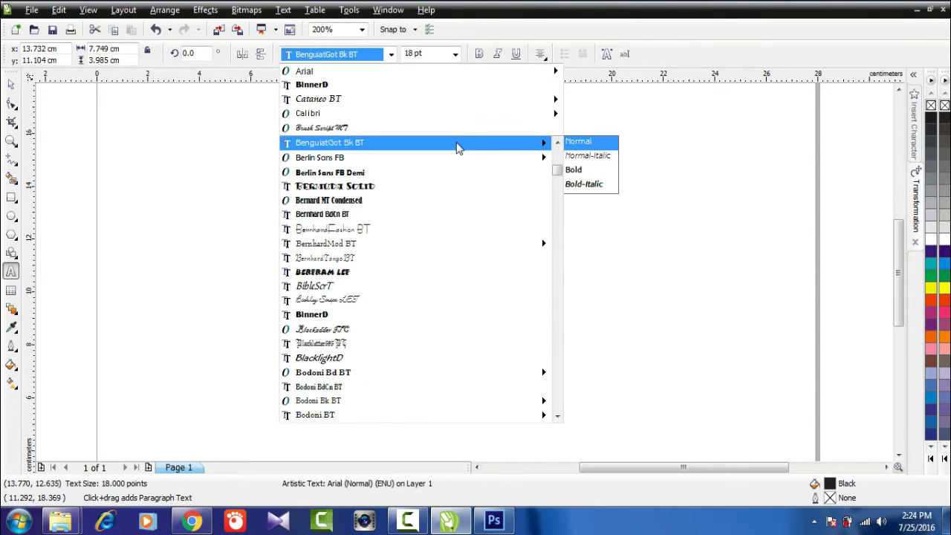
{"action": "scroll", "coordinate": [444, 205], "scroll_direction": "down", "scroll_amount": 8}
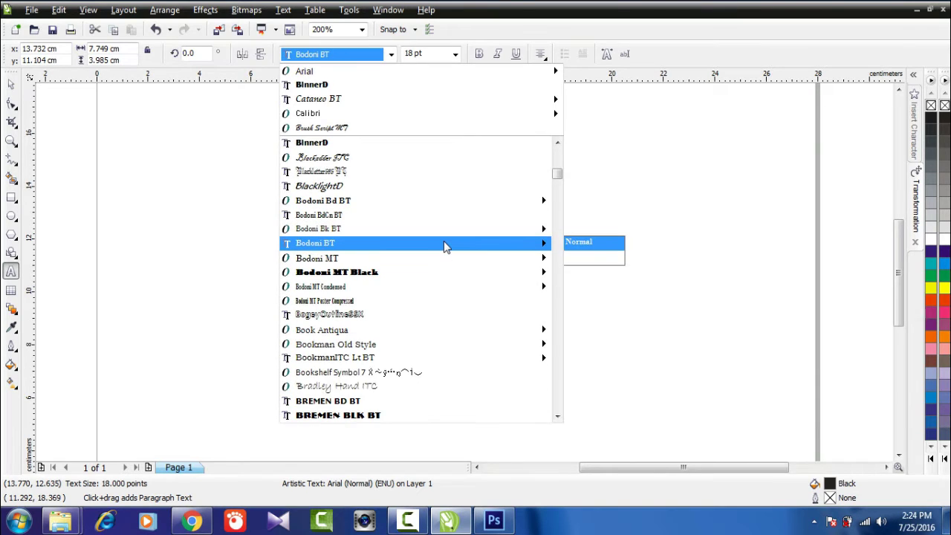
{"action": "scroll", "coordinate": [444, 243], "scroll_direction": "down", "scroll_amount": 4}
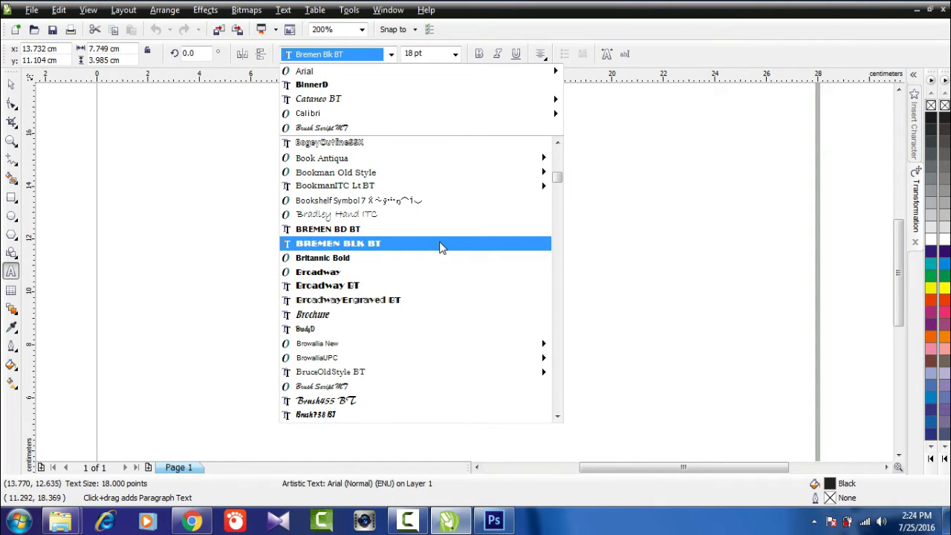
{"action": "left_click", "coordinate": [445, 258]}
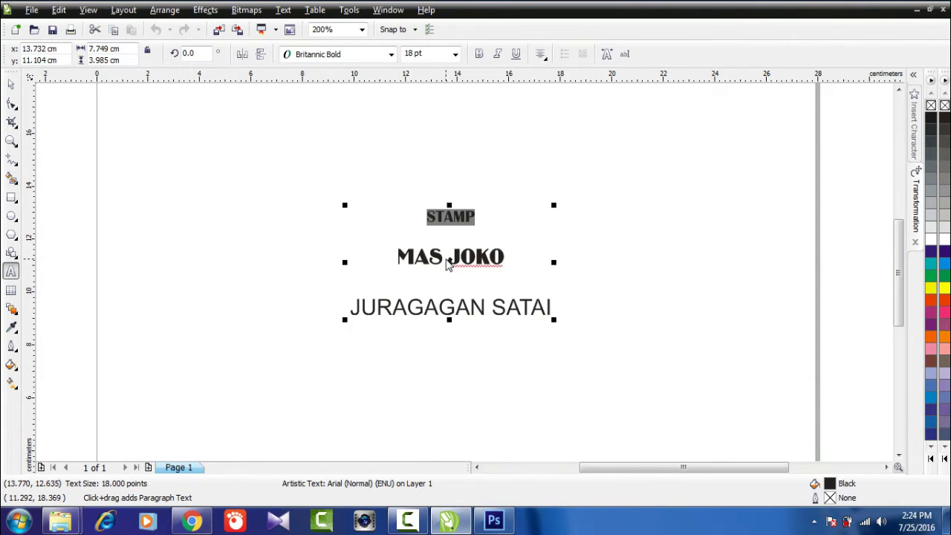
{"action": "left_click", "coordinate": [476, 215]}
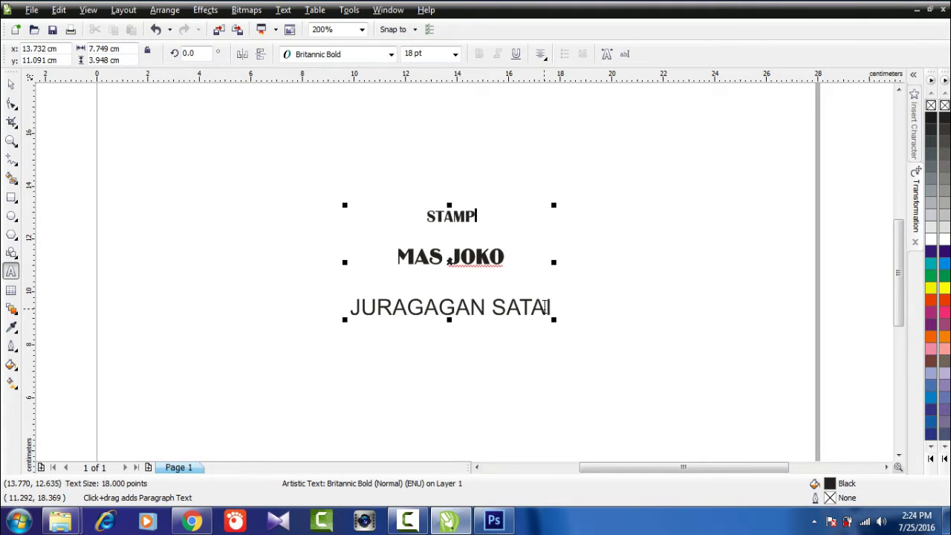
Step: Correct the word JURAGAGAN in the last line of the text to JURAGAN
{"action": "left_click", "coordinate": [520, 308]}
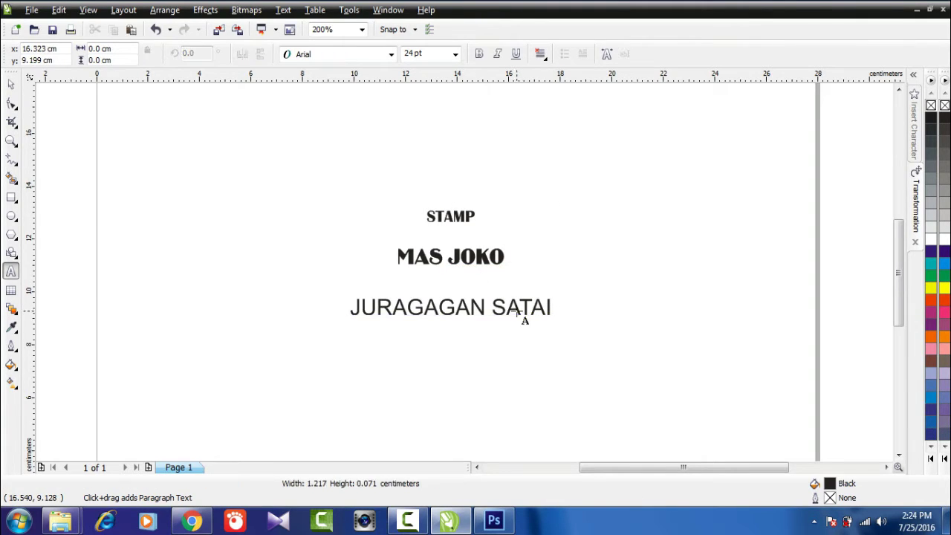
{"action": "left_click", "coordinate": [425, 307]}
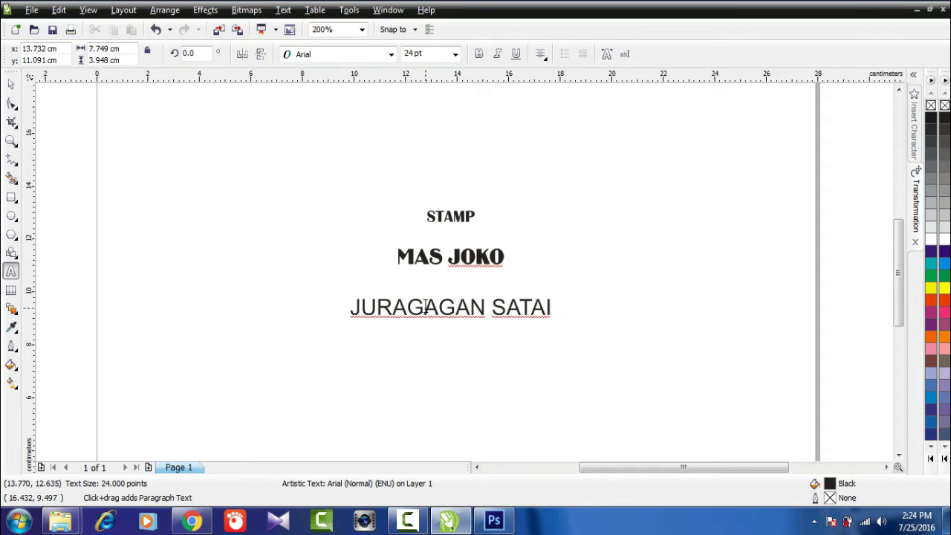
{"action": "key", "text": "BackSpace"}
{"action": "key", "text": "BackSpace"}
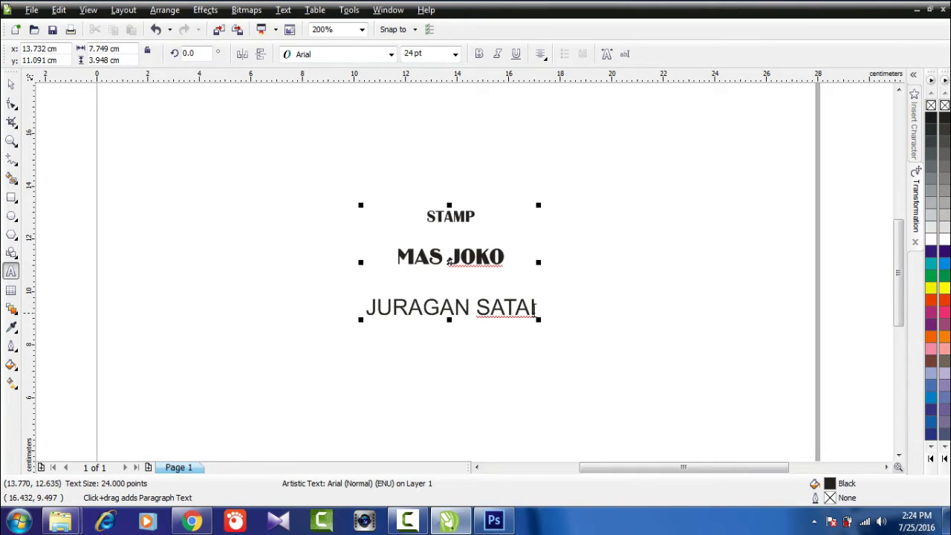
Step: Change the font of the JURAGAN SATAI line to Cataneo BT Bold
{"action": "left_click_drag", "start_coordinate": [535, 307], "coordinate": [350, 265]}
{"action": "left_click", "coordinate": [386, 286]}
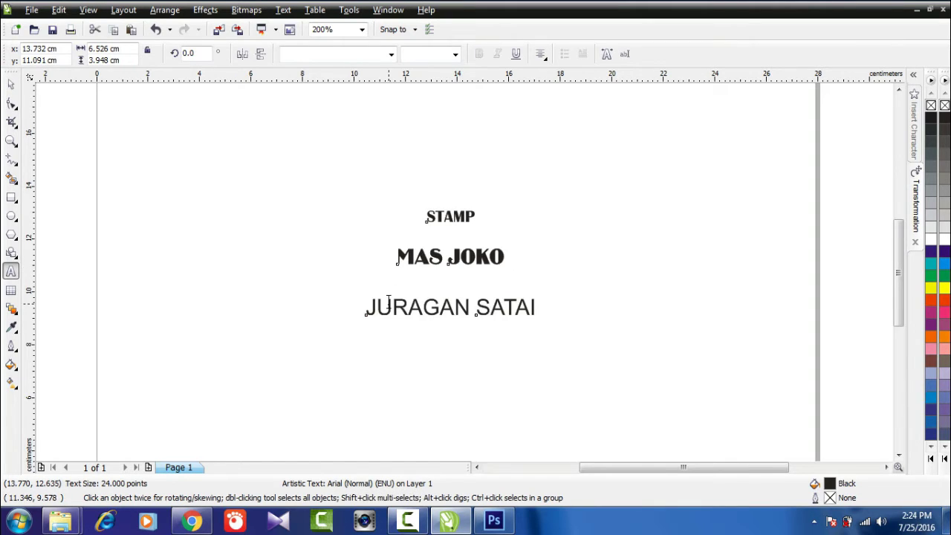
{"action": "left_click_drag", "start_coordinate": [366, 308], "coordinate": [536, 312]}
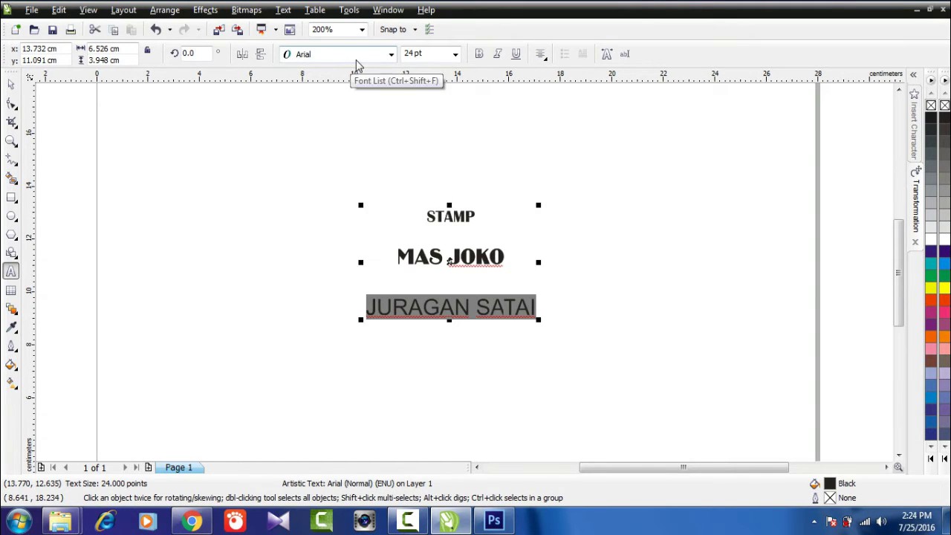
{"action": "left_click", "coordinate": [391, 54]}
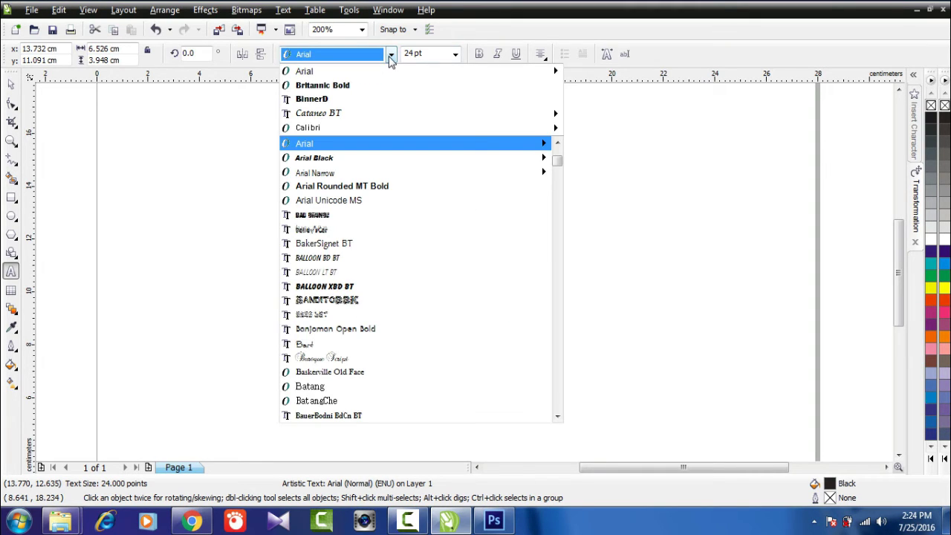
{"action": "mouse_move", "coordinate": [379, 114]}
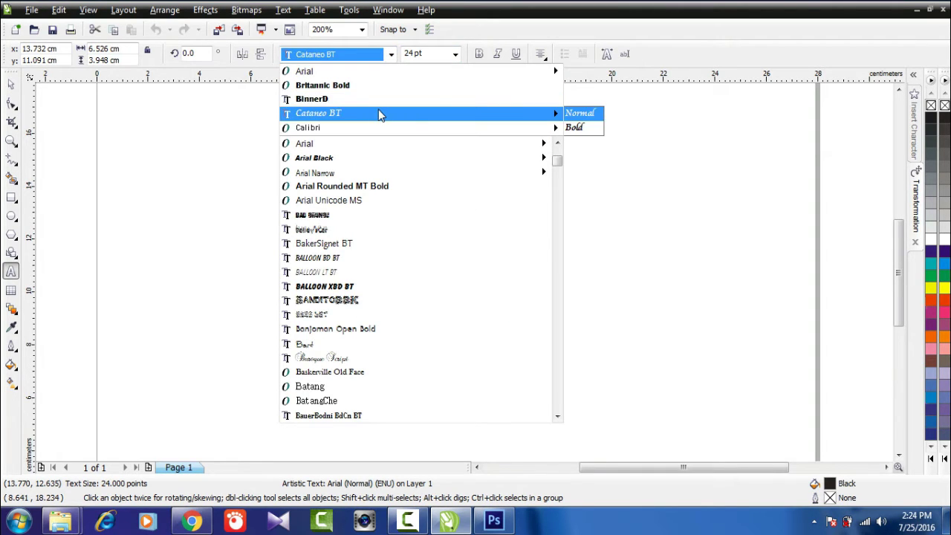
{"action": "left_click", "coordinate": [573, 130]}
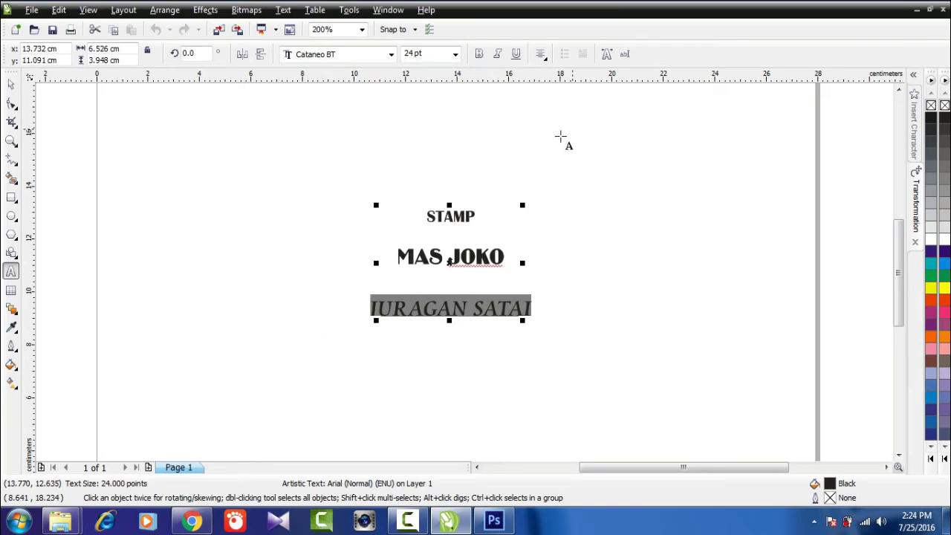
{"action": "scroll", "coordinate": [505, 298], "scroll_direction": "down", "scroll_amount": 2}
{"action": "scroll", "coordinate": [463, 271], "scroll_direction": "up", "scroll_amount": 2}
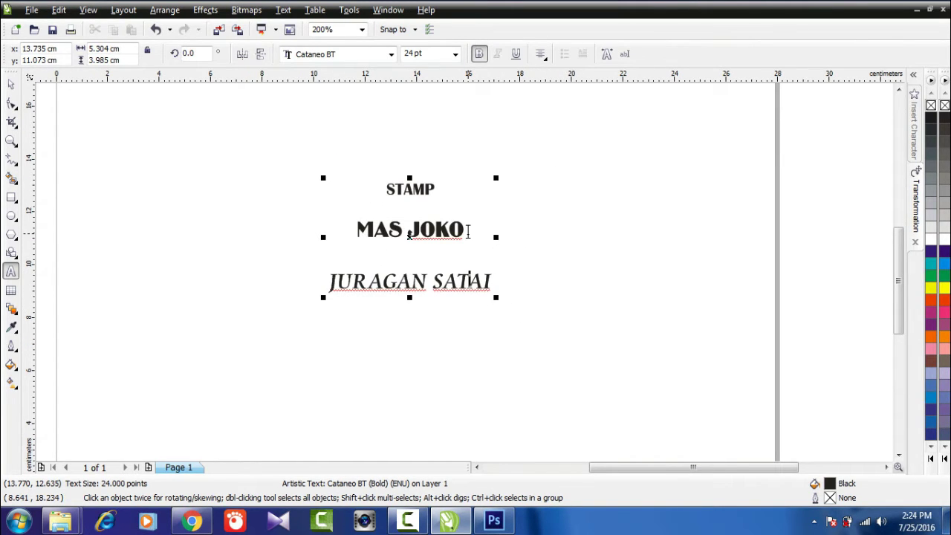
Step: Set the middle line, the owner's name, to a font size of 36 pt
{"action": "left_click_drag", "start_coordinate": [468, 232], "coordinate": [337, 234]}
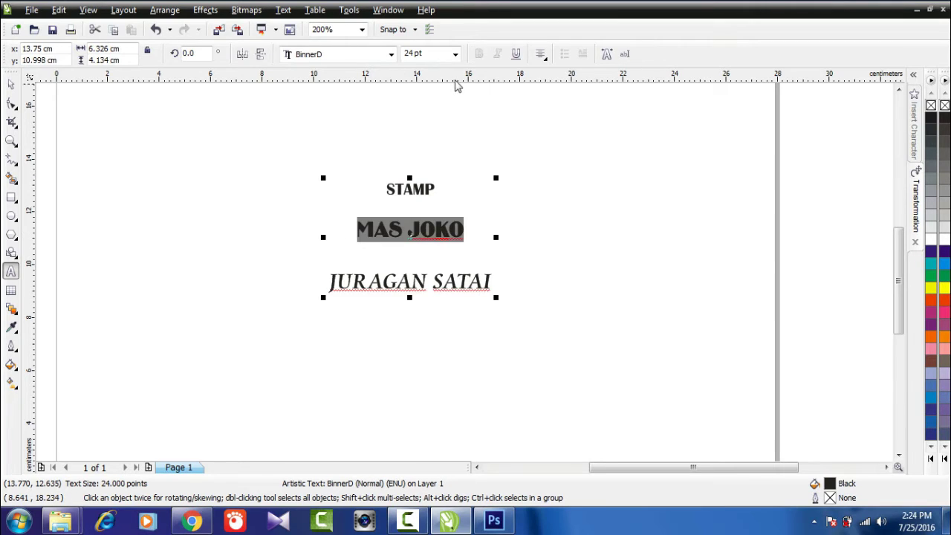
{"action": "left_click", "coordinate": [459, 57]}
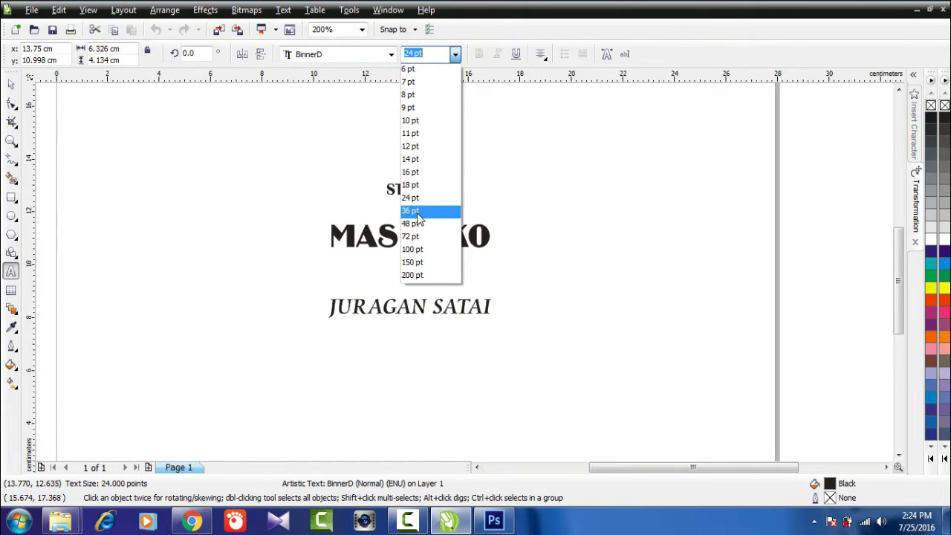
{"action": "left_click", "coordinate": [417, 211]}
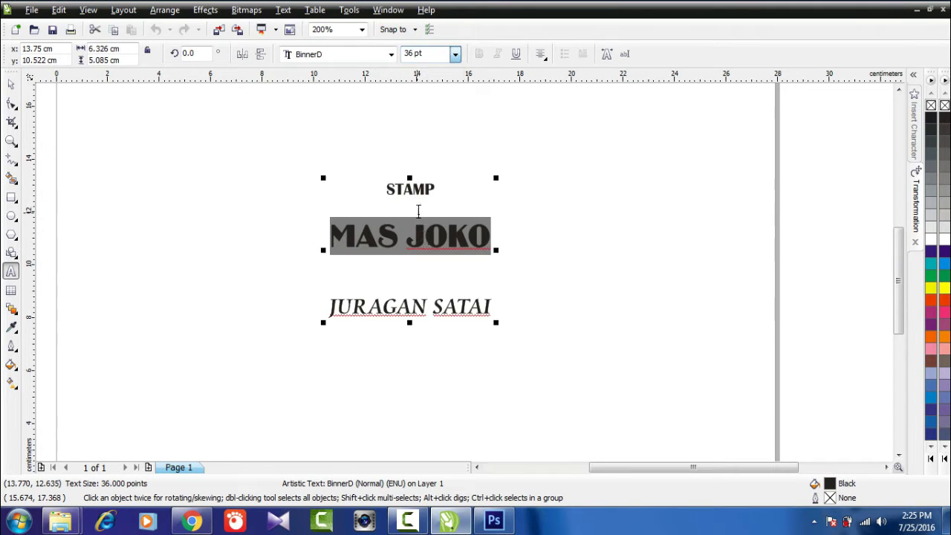
{"action": "left_click", "coordinate": [426, 236]}
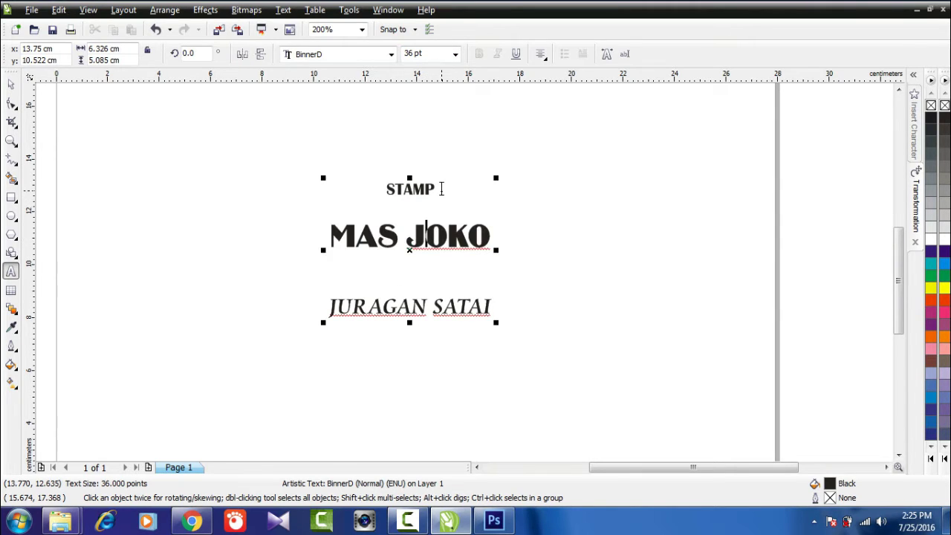
Step: Set the STAMP line to a font size of 24 pt and finish editing the text
{"action": "left_click_drag", "start_coordinate": [442, 189], "coordinate": [365, 177]}
{"action": "left_click", "coordinate": [455, 54]}
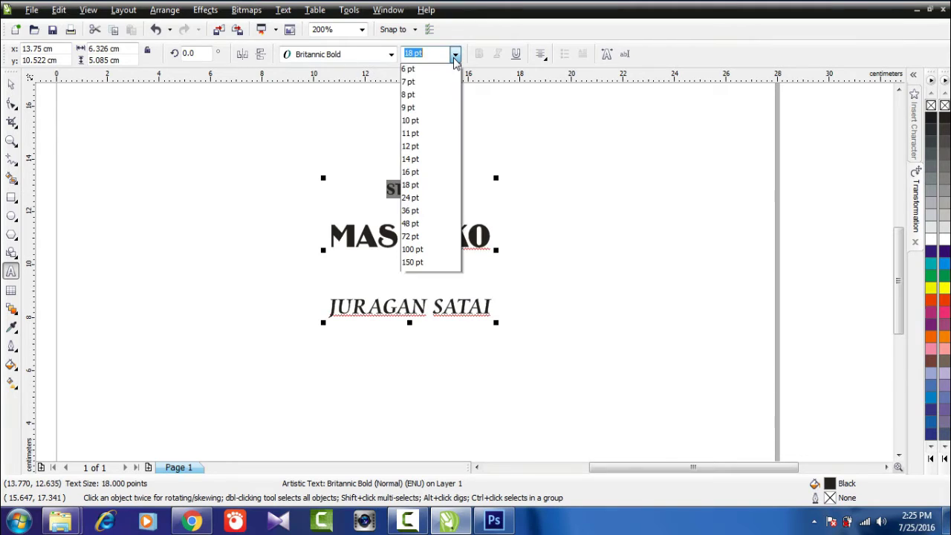
{"action": "left_click", "coordinate": [416, 198]}
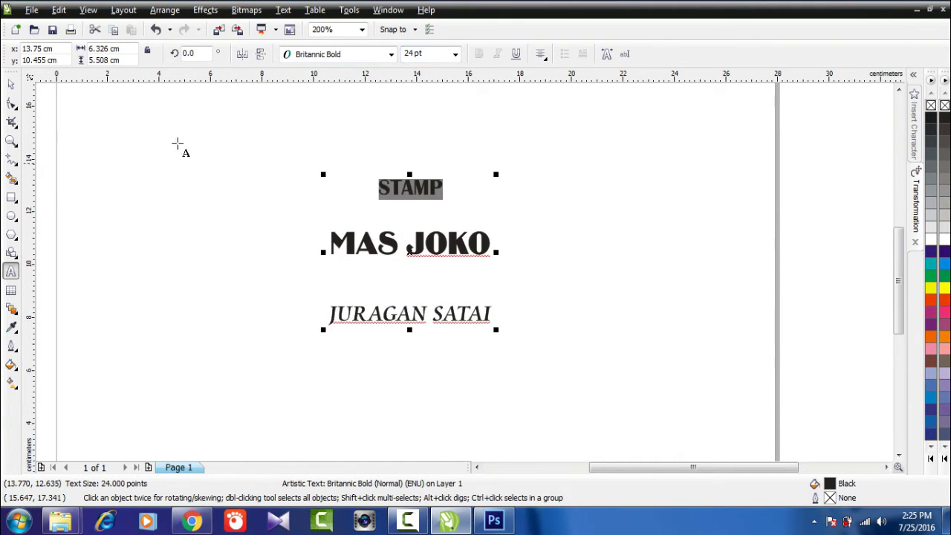
{"action": "key", "text": "ctrl+space"}
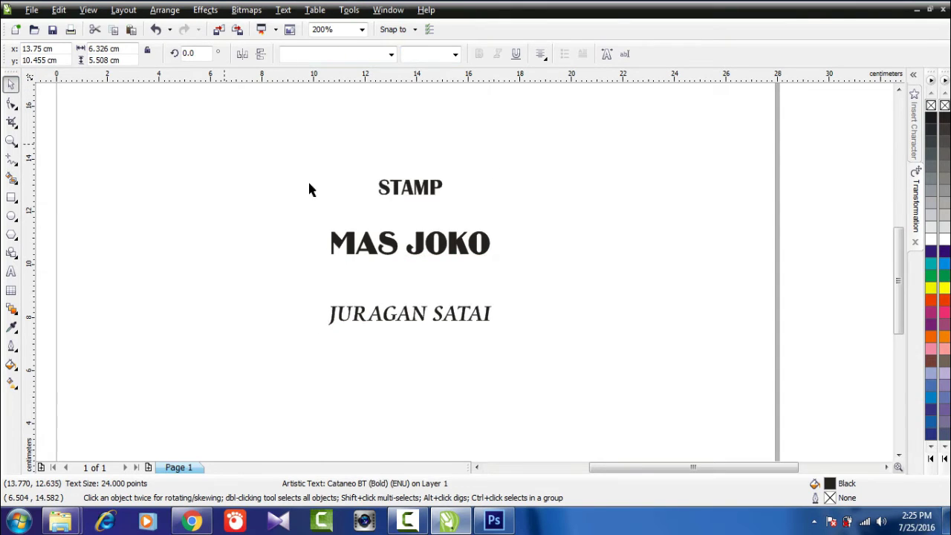
Step: Break the three-line text apart into separate objects, one for each line
{"action": "scroll", "coordinate": [445, 263], "scroll_direction": "down", "scroll_amount": 2}
{"action": "scroll", "coordinate": [455, 260], "scroll_direction": "up", "scroll_amount": 1}
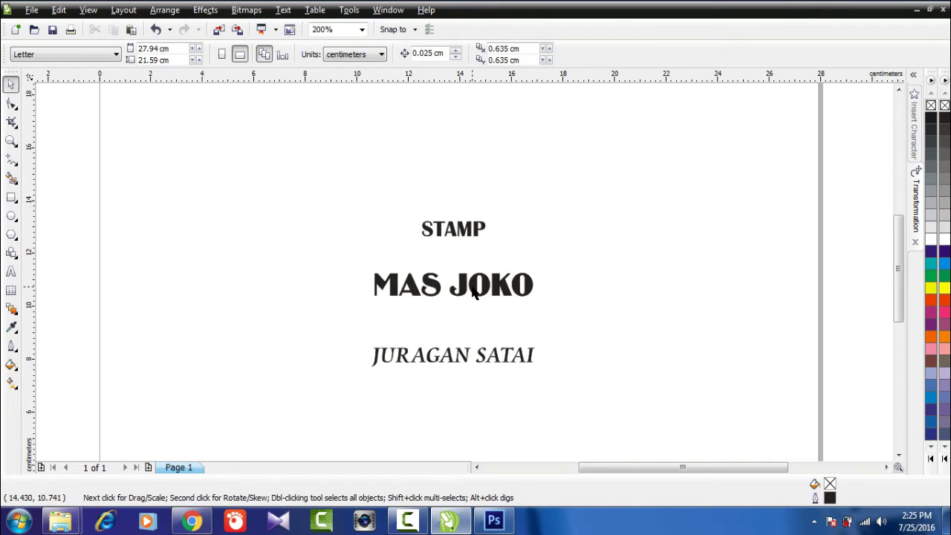
{"action": "left_click", "coordinate": [493, 275]}
{"action": "left_click", "coordinate": [676, 319]}
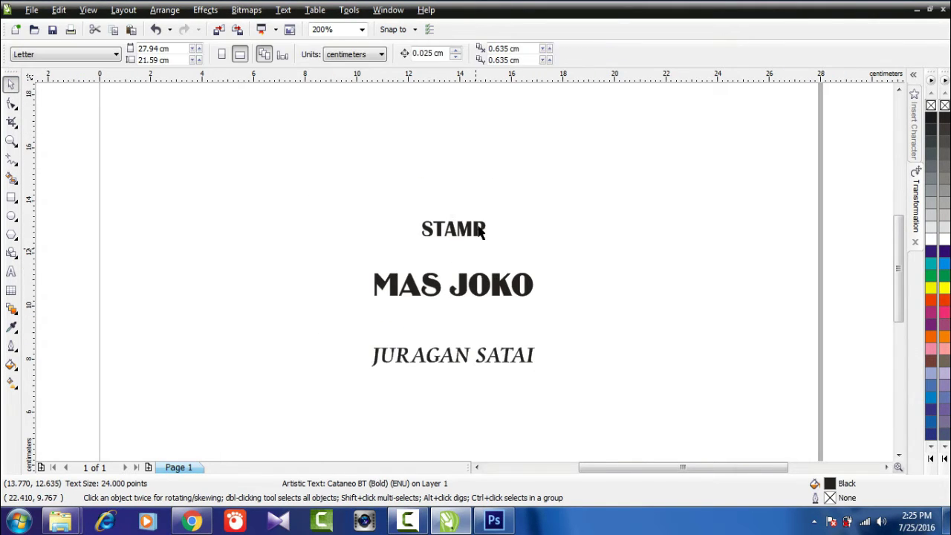
{"action": "left_click", "coordinate": [480, 232]}
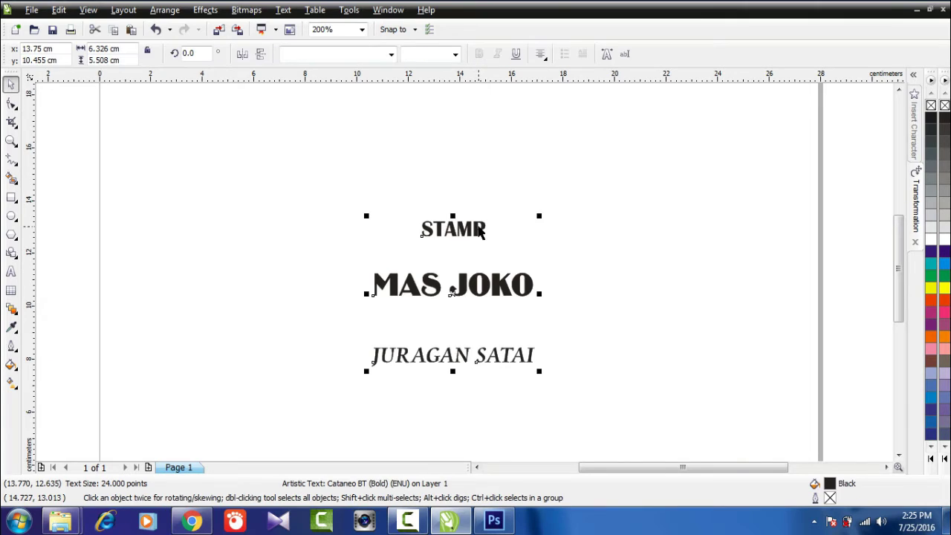
{"action": "left_click", "coordinate": [164, 10]}
{"action": "left_click", "coordinate": [190, 170]}
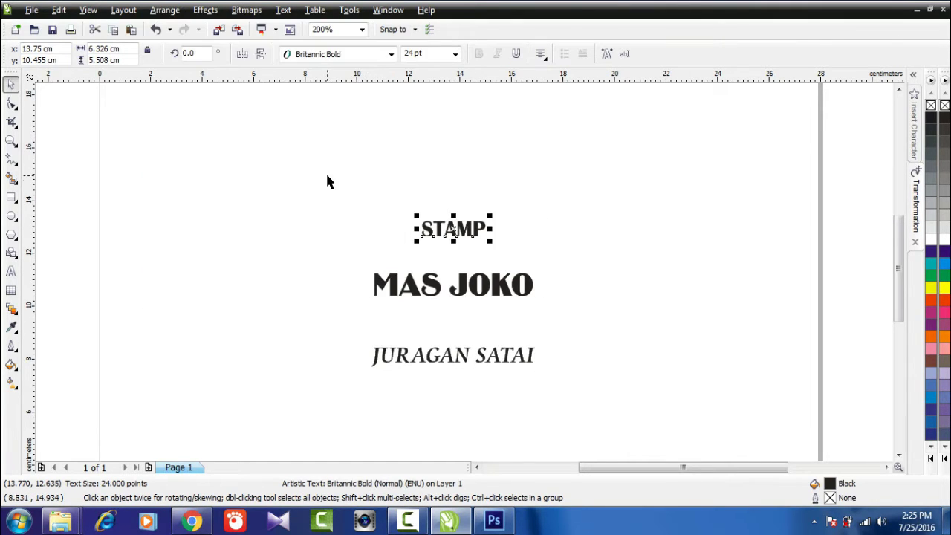
{"action": "left_click", "coordinate": [329, 181]}
Step: Move the JURAGAN SATAI line straight up until it sits closely beneath the owner's name
{"action": "left_click", "coordinate": [461, 357]}
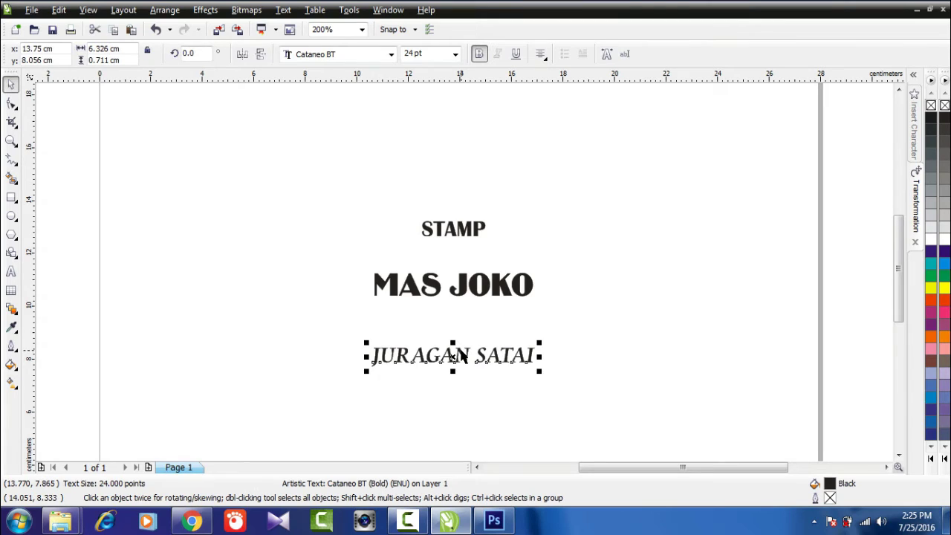
{"action": "key", "text": "Up"}
{"action": "key", "text": "Up"}
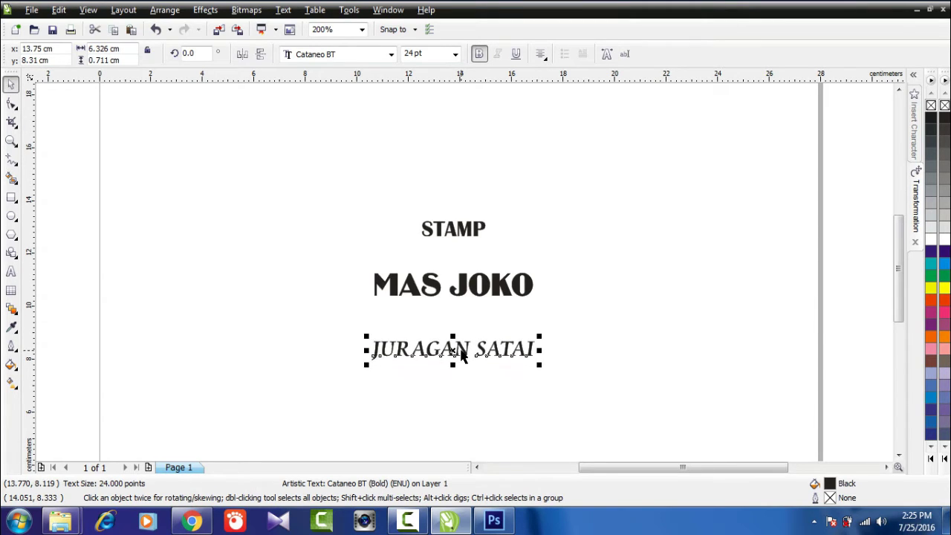
{"action": "key", "text": "Up"}
{"action": "key", "text": "Up"}
{"action": "key", "text": "Up"}
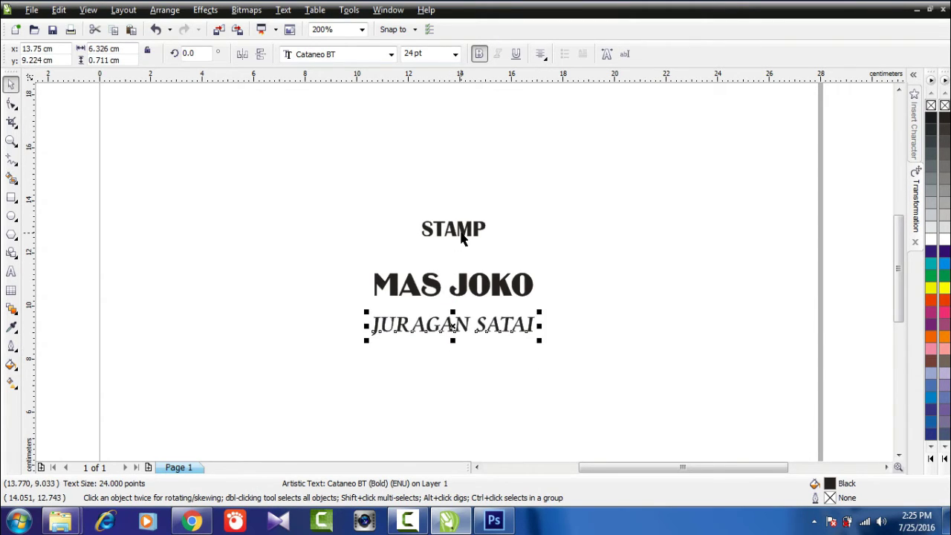
Step: Move the STAMP line straight down until it sits closely above the owner's name
{"action": "left_click", "coordinate": [461, 233]}
{"action": "key", "text": "Down"}
{"action": "key", "text": "Down"}
{"action": "key", "text": "Down"}
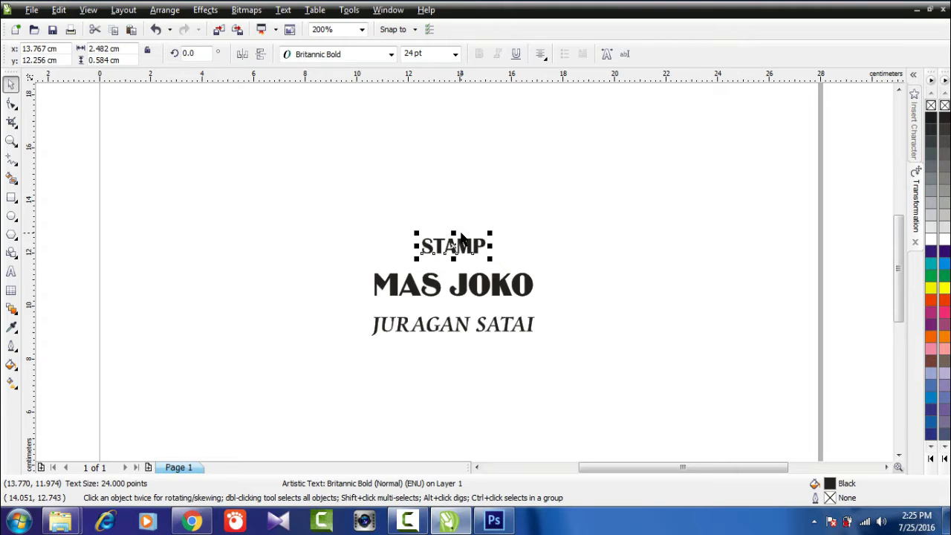
Step: Reduce the JURAGAN SATAI line to a font size of 16 pt
{"action": "key", "text": "Tab"}
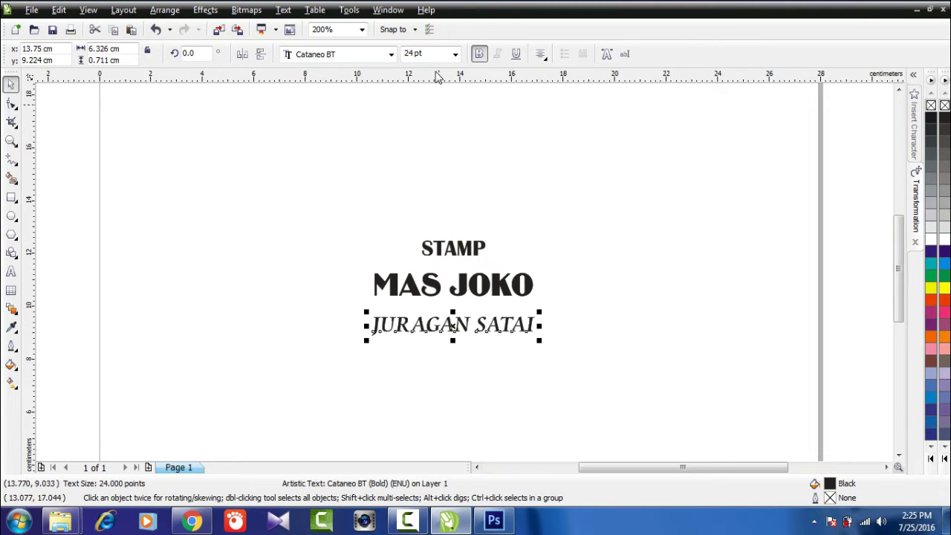
{"action": "left_click", "coordinate": [455, 54]}
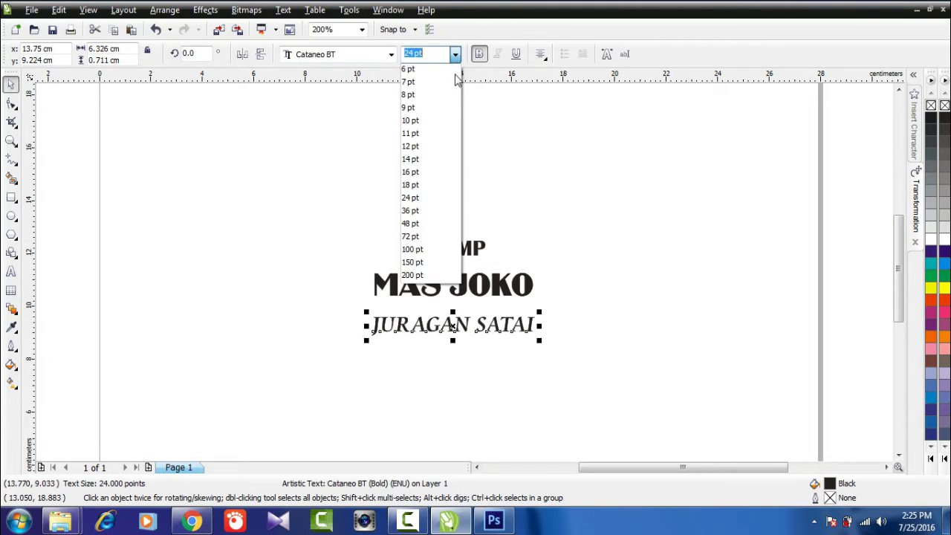
{"action": "left_click", "coordinate": [435, 175]}
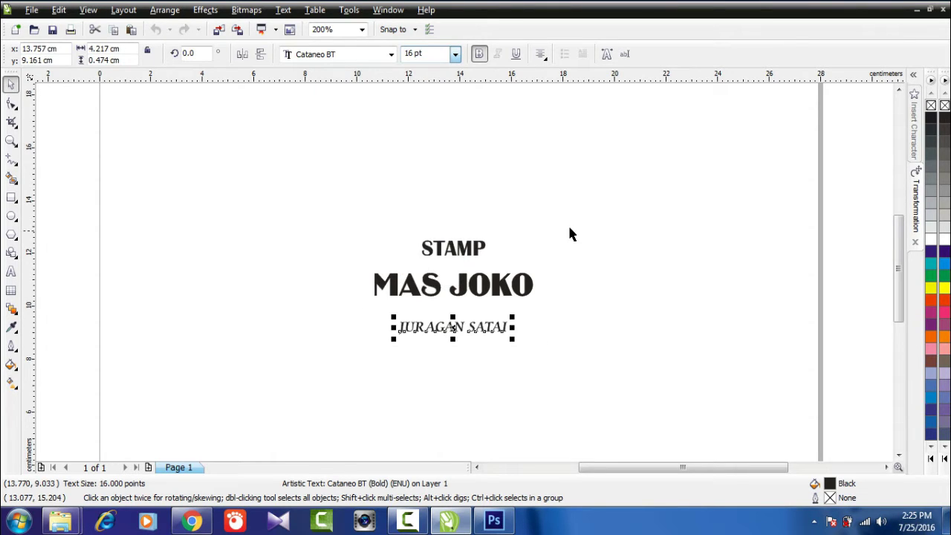
{"action": "left_click", "coordinate": [567, 224]}
Step: Tighten the line spacing by nudging JURAGAN SATAI up and STAMP slightly down towards the owner's name
{"action": "left_click", "coordinate": [488, 332]}
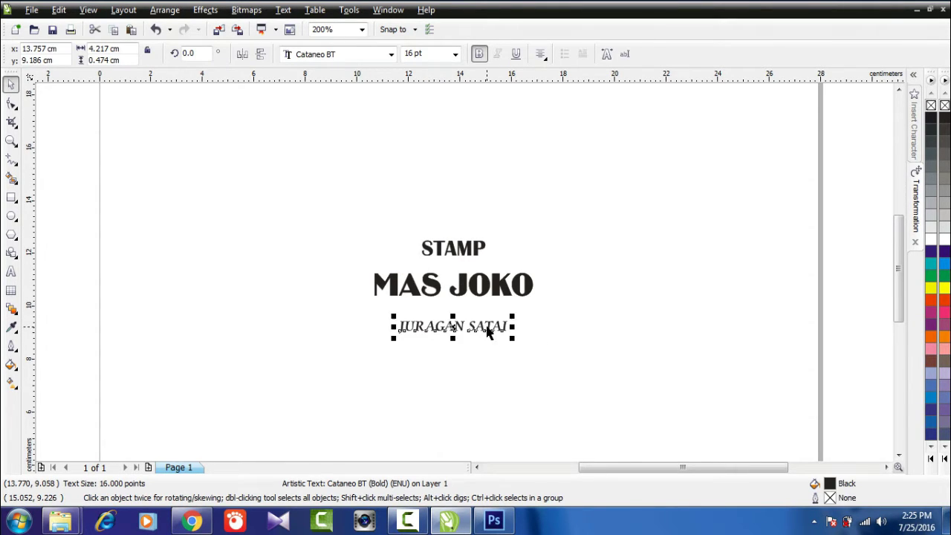
{"action": "key", "text": "Up"}
{"action": "key", "text": "Up"}
{"action": "key", "text": "Up"}
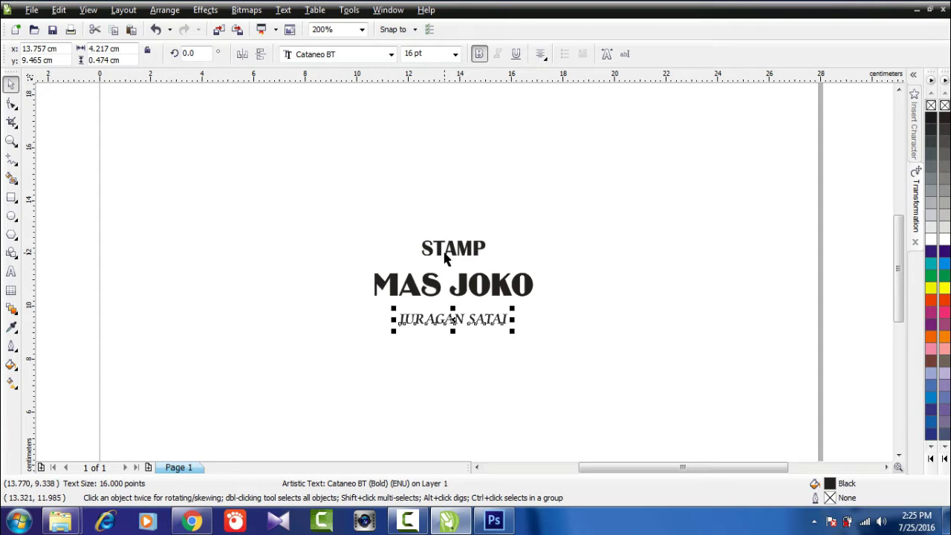
{"action": "left_click", "coordinate": [446, 257]}
{"action": "left_click", "coordinate": [470, 354]}
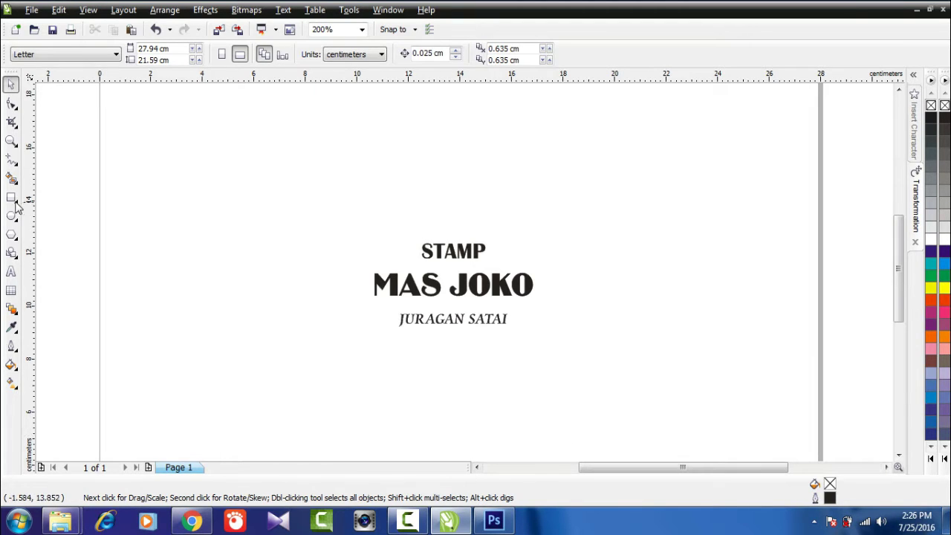
Step: Draw a rectangle about 11.2 by 5.2 cm around the three lines and centre the grouped text in it
{"action": "left_click", "coordinate": [12, 197]}
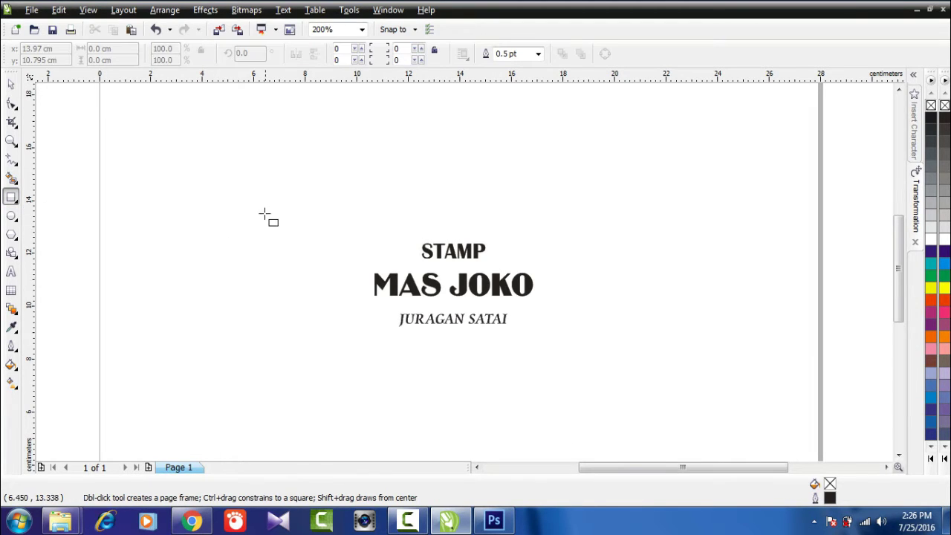
{"action": "left_click_drag", "start_coordinate": [305, 209], "coordinate": [593, 347]}
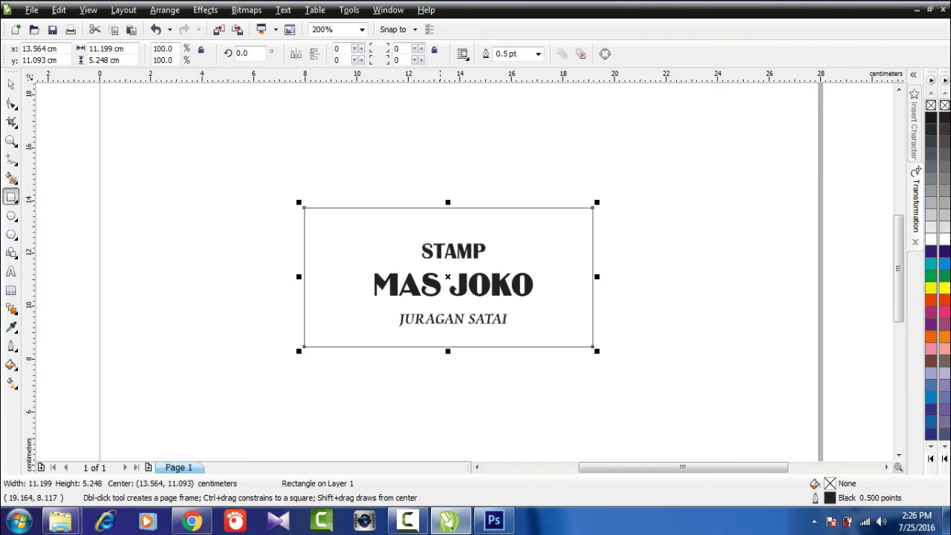
{"action": "left_click", "coordinate": [12, 84]}
{"action": "left_click_drag", "start_coordinate": [351, 167], "coordinate": [551, 375]}
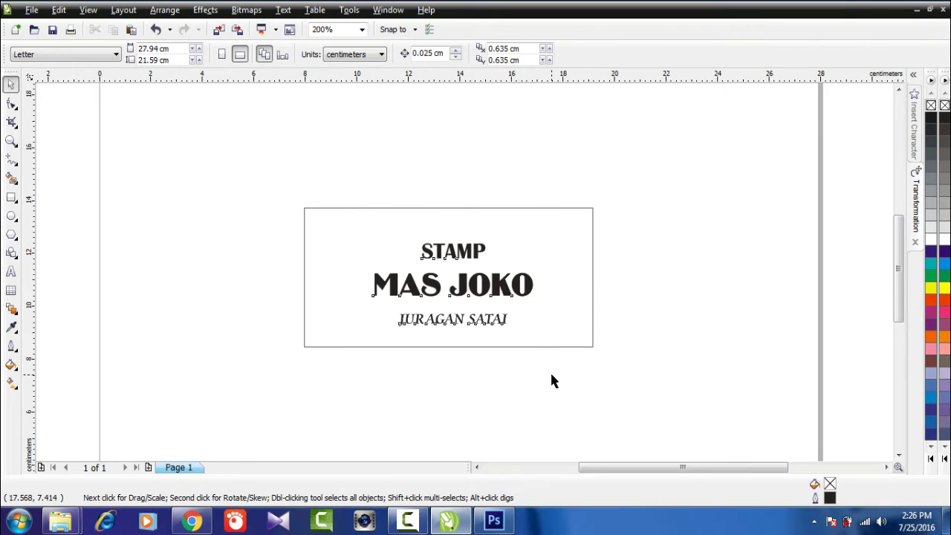
{"action": "left_click", "coordinate": [484, 279]}
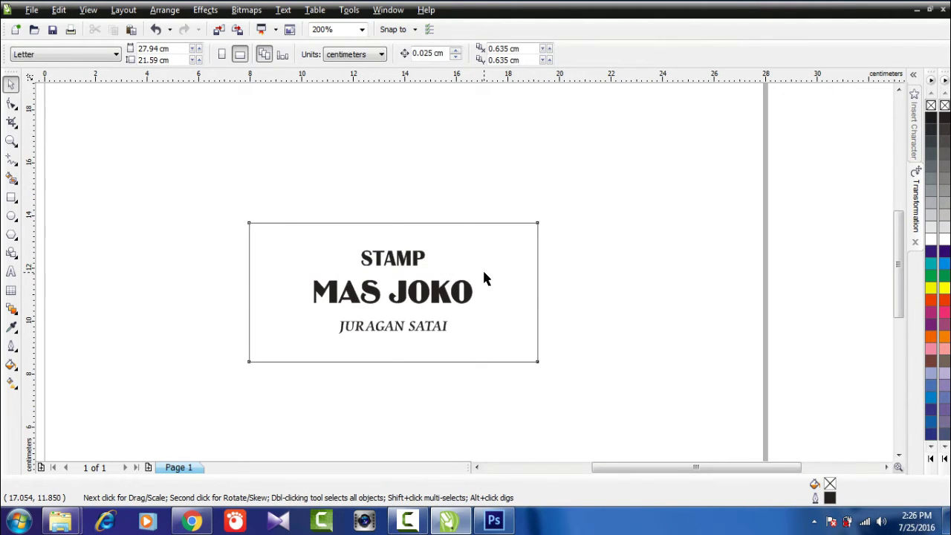
Step: Give the rectangle a 1.0 pt outline and shrink it proportionally around the text to about 9.5 by 4.4 cm
{"action": "key", "text": "Tab"}
{"action": "left_click_drag", "start_coordinate": [242, 216], "coordinate": [269, 231]}
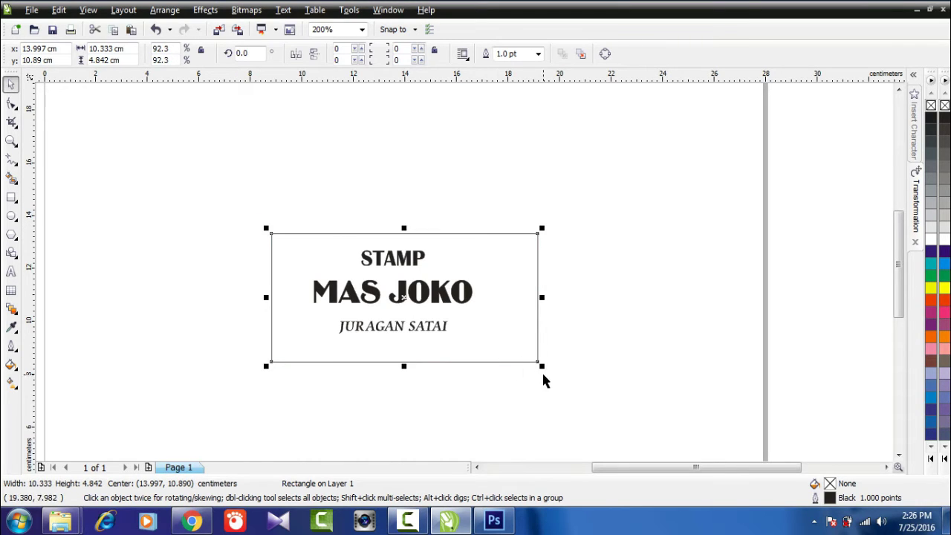
{"action": "left_click_drag", "start_coordinate": [542, 365], "coordinate": [520, 355]}
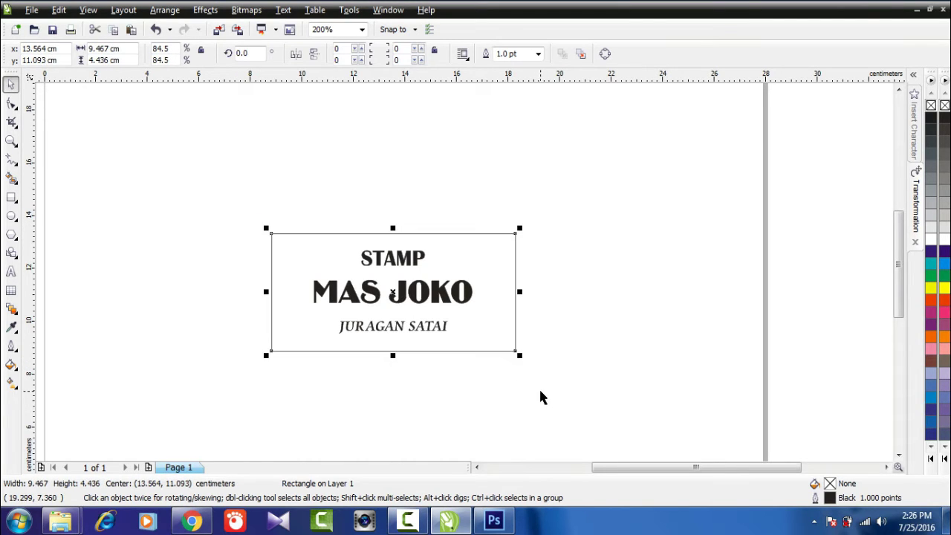
{"action": "left_click", "coordinate": [540, 392]}
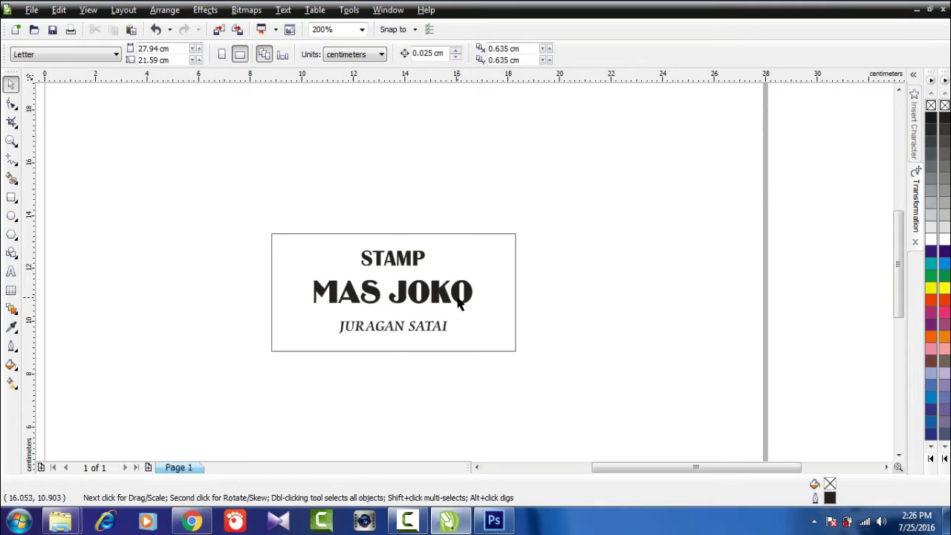
{"action": "left_click", "coordinate": [516, 316]}
{"action": "key", "text": "Escape"}
{"action": "left_click_drag", "start_coordinate": [293, 189], "coordinate": [507, 362]}
{"action": "left_click", "coordinate": [515, 336], "text": "shift"}
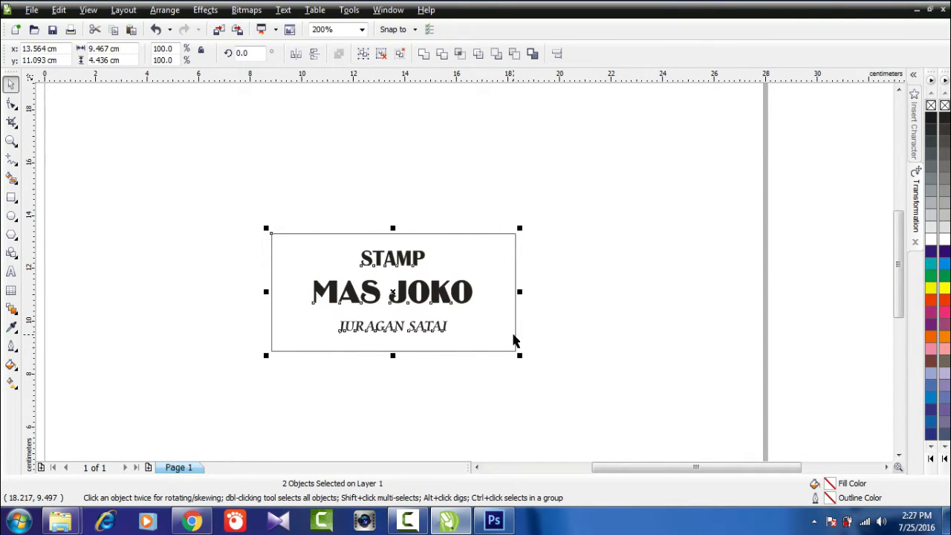
{"action": "left_click", "coordinate": [556, 355]}
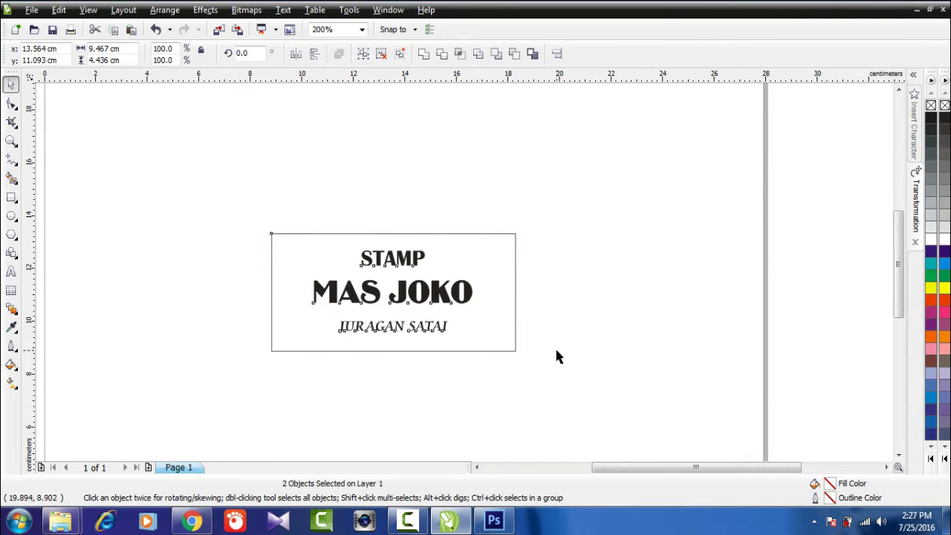
Step: Duplicate the rectangular frame and enlarge the copy proportionally to about 10.6 by 5 cm
{"action": "left_click", "coordinate": [512, 313]}
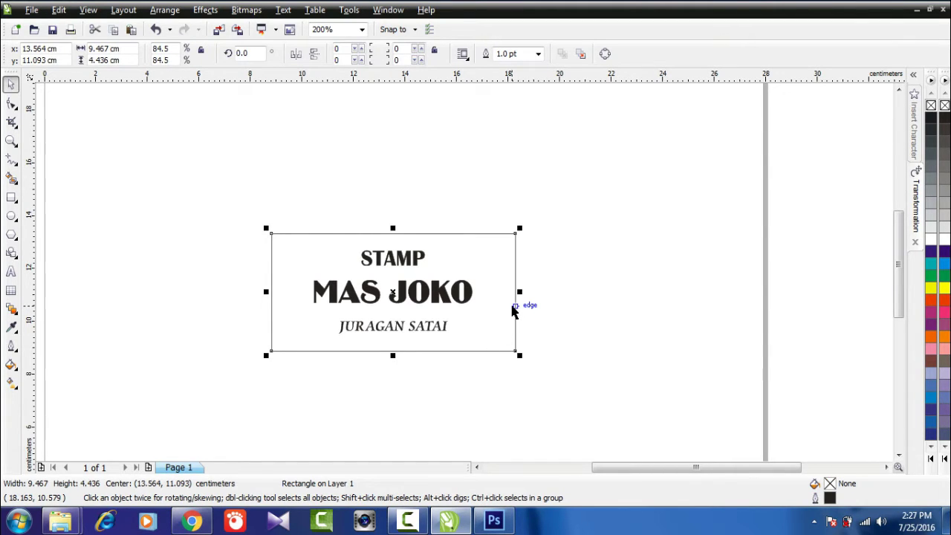
{"action": "key", "text": "ctrl+d"}
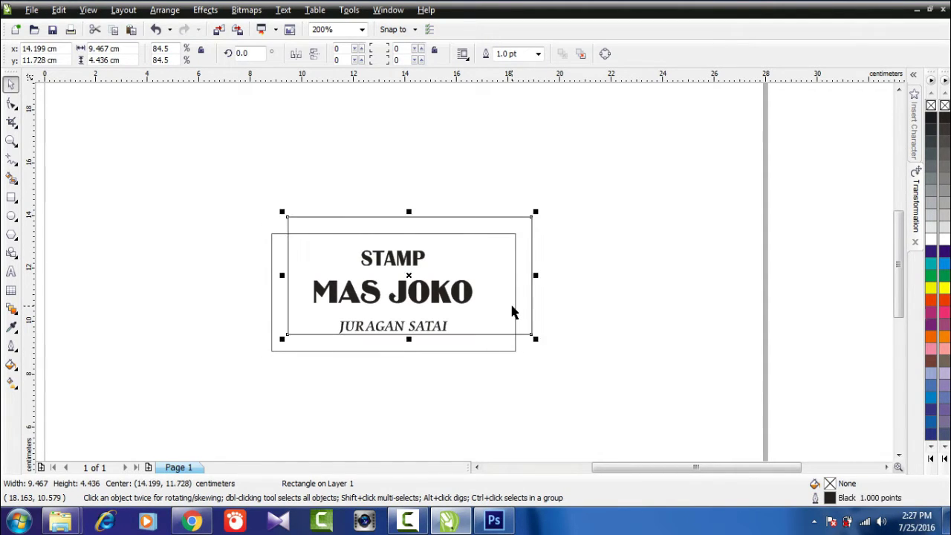
{"action": "left_click_drag", "start_coordinate": [531, 335], "coordinate": [561, 353]}
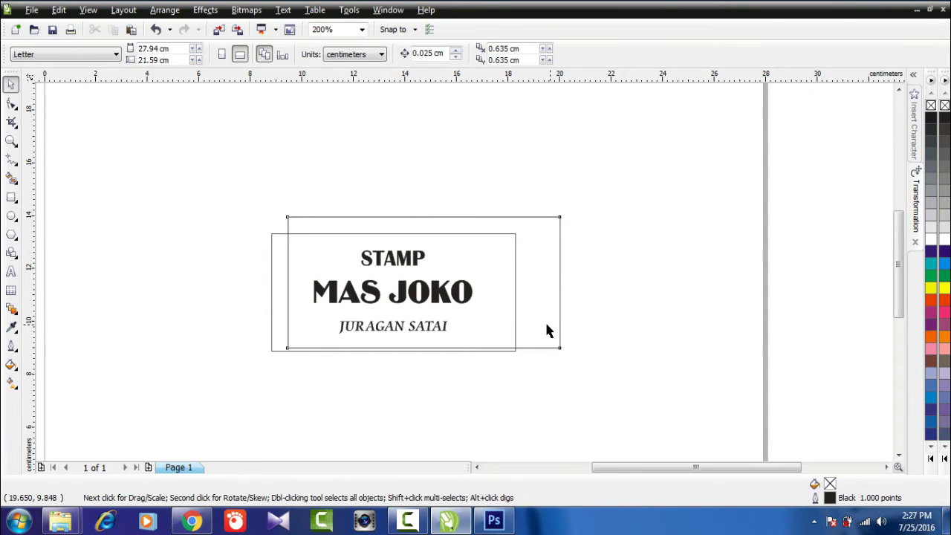
Step: Move the enlarged frame over the original one and align both frames to a common centre, horizontally and vertically
{"action": "left_click_drag", "start_coordinate": [545, 320], "coordinate": [525, 368]}
{"action": "left_click", "coordinate": [503, 250], "text": "shift"}
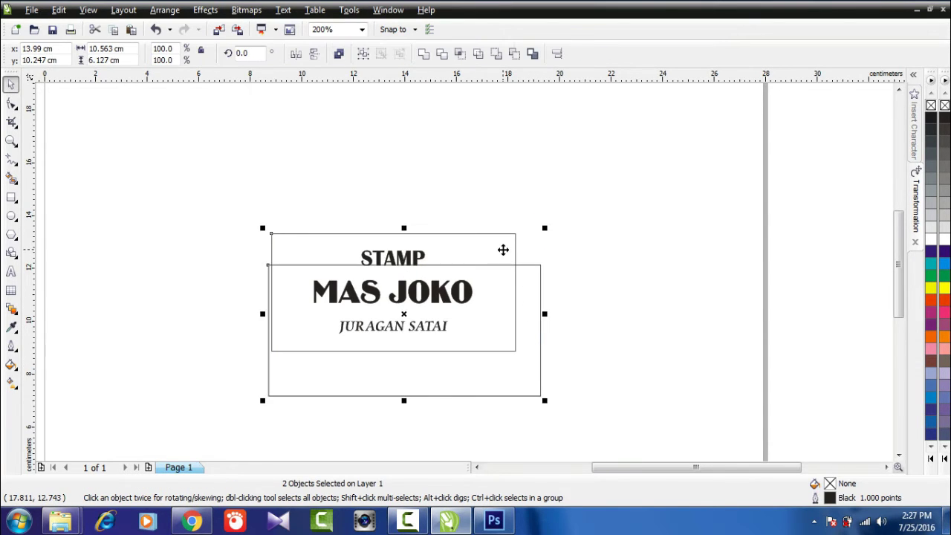
{"action": "key", "text": "c"}
{"action": "key", "text": "e"}
{"action": "left_click", "coordinate": [529, 308]}
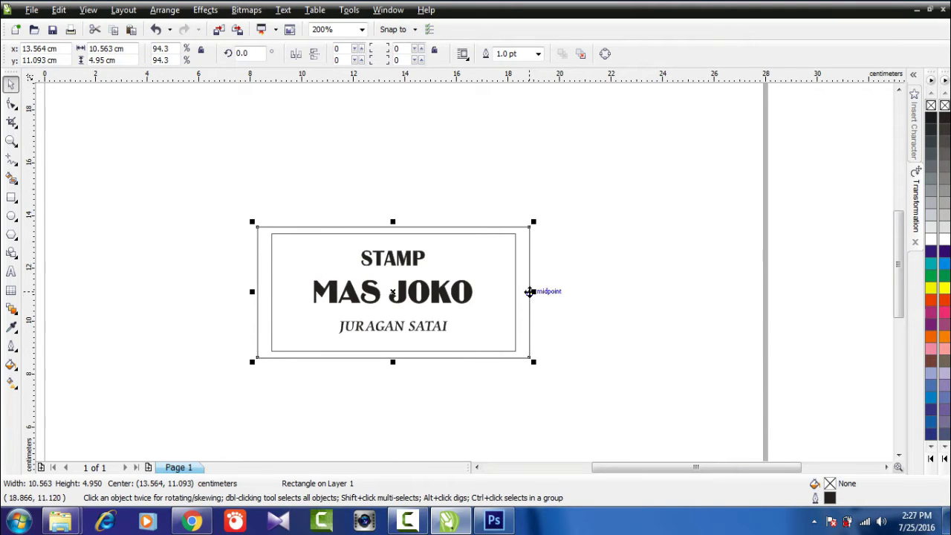
Step: Narrow the outer frame evenly from both sides to about 10 cm wide, keeping it centred around the inner frame
{"action": "left_click", "coordinate": [532, 291]}
{"action": "left_click", "coordinate": [555, 297]}
{"action": "left_click", "coordinate": [528, 289]}
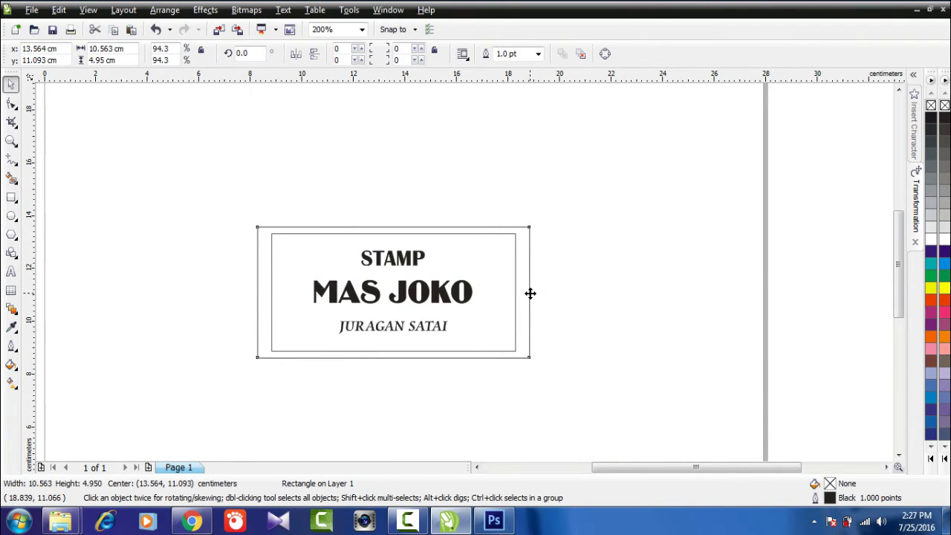
{"action": "left_click", "coordinate": [528, 292]}
{"action": "left_click", "coordinate": [527, 294]}
{"action": "left_click", "coordinate": [531, 290]}
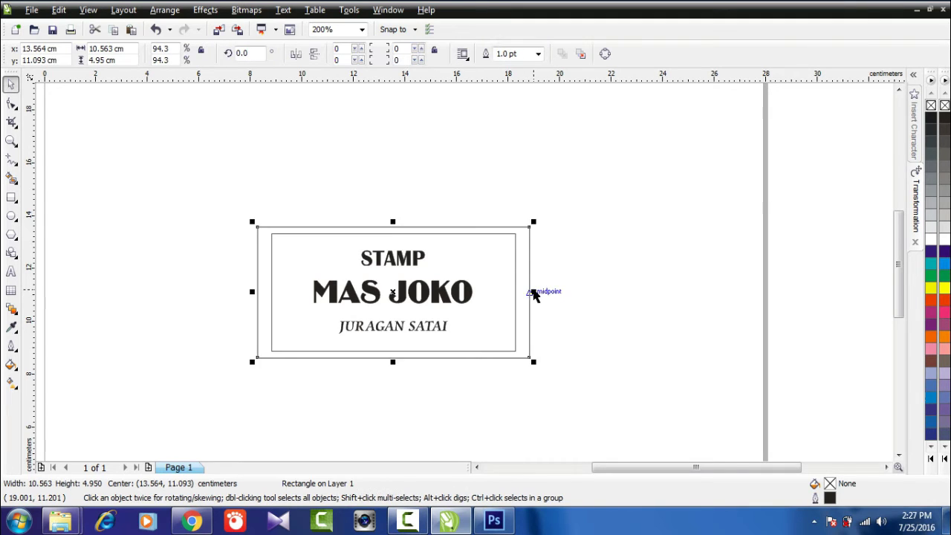
{"action": "left_click_drag", "start_coordinate": [530, 290], "coordinate": [527, 290]}
{"action": "left_click_drag", "start_coordinate": [526, 282], "coordinate": [521, 282]}
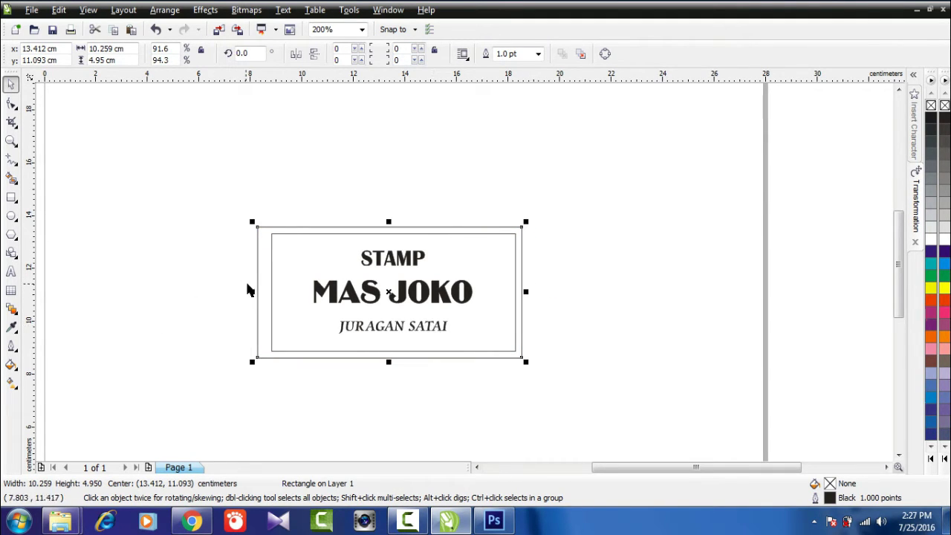
{"action": "left_click_drag", "start_coordinate": [253, 291], "coordinate": [259, 291]}
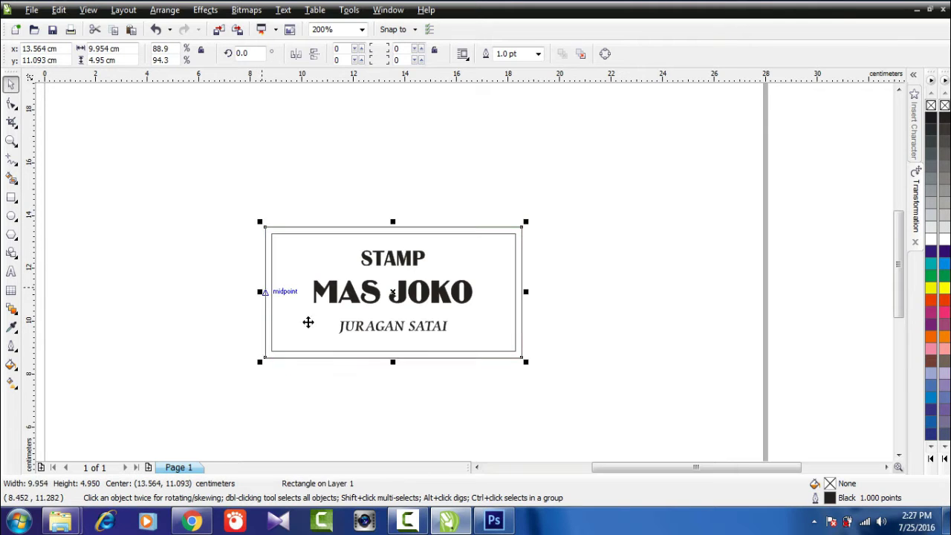
{"action": "left_click", "coordinate": [378, 408]}
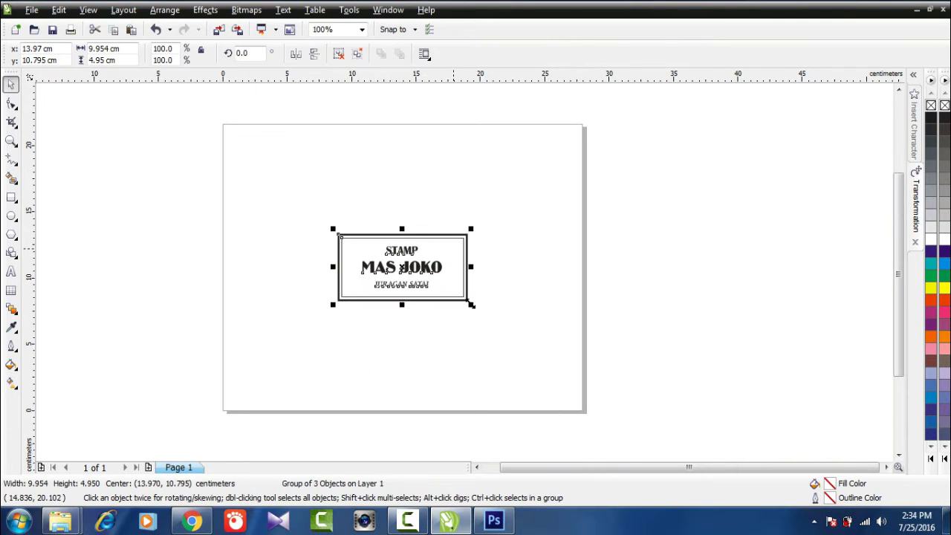
Step: Enlarge the grouped stamp proportionally in both diagonal directions to about 24.1 by 12 cm so it fills most of the page
{"action": "left_click_drag", "start_coordinate": [471, 305], "coordinate": [553, 349]}
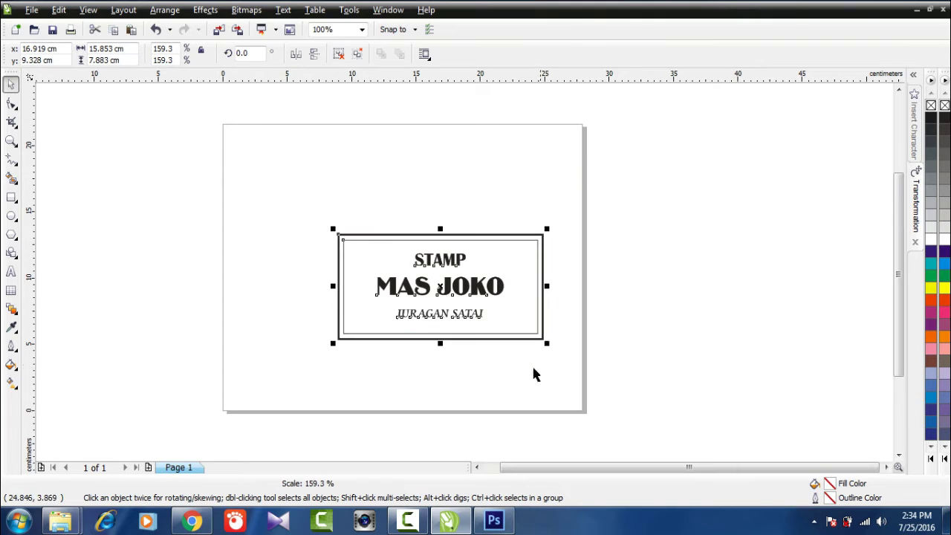
{"action": "left_click_drag", "start_coordinate": [328, 223], "coordinate": [221, 185]}
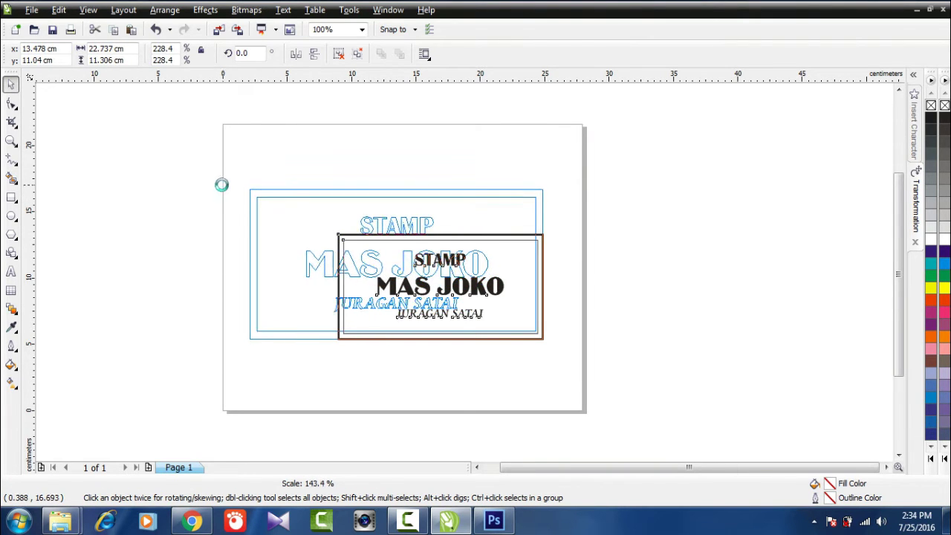
{"action": "mouse_move", "coordinate": [548, 342]}
{"action": "left_mouse_down"}
{"action": "mouse_move", "coordinate": [624, 363]}
{"action": "mouse_move", "coordinate": [565, 350]}
{"action": "left_mouse_up"}
{"action": "left_click", "coordinate": [606, 349]}
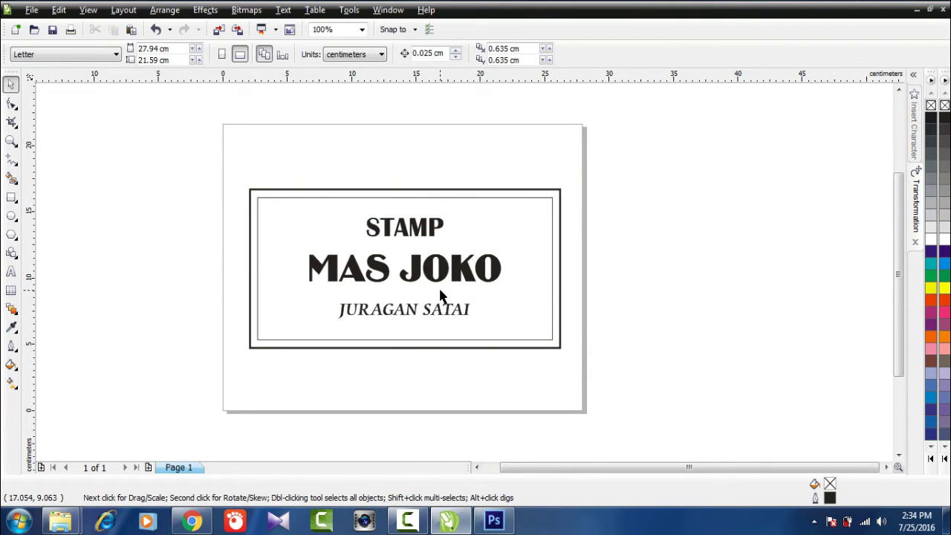
Step: Ungroup the enlarged stamp so its frames and text can be edited separately
{"action": "scroll", "coordinate": [446, 301], "scroll_direction": "up", "scroll_amount": 2}
{"action": "scroll", "coordinate": [461, 272], "scroll_direction": "down", "scroll_amount": 2}
{"action": "scroll", "coordinate": [436, 206], "scroll_direction": "up", "scroll_amount": 2}
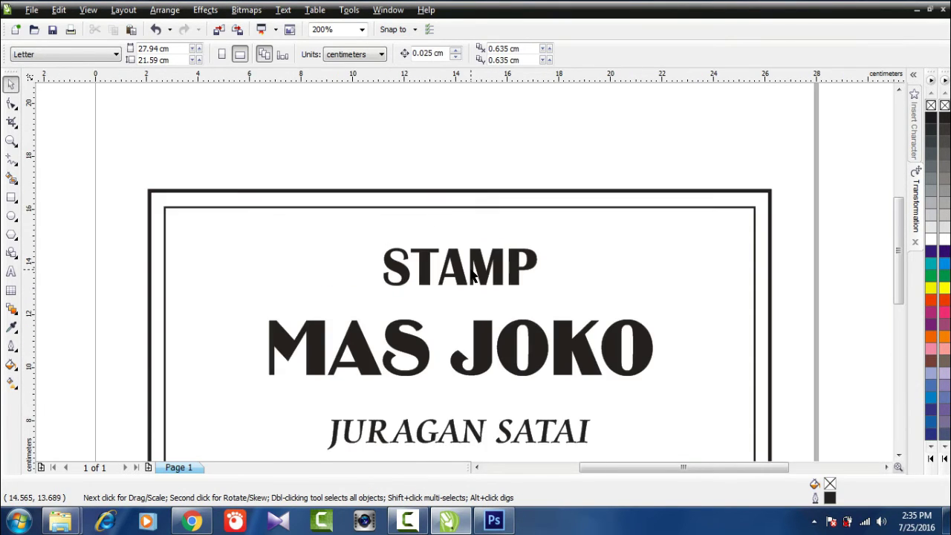
{"action": "scroll", "coordinate": [520, 342], "scroll_direction": "down", "scroll_amount": 2}
{"action": "scroll", "coordinate": [578, 203], "scroll_direction": "up", "scroll_amount": 2}
{"action": "left_click", "coordinate": [469, 209]}
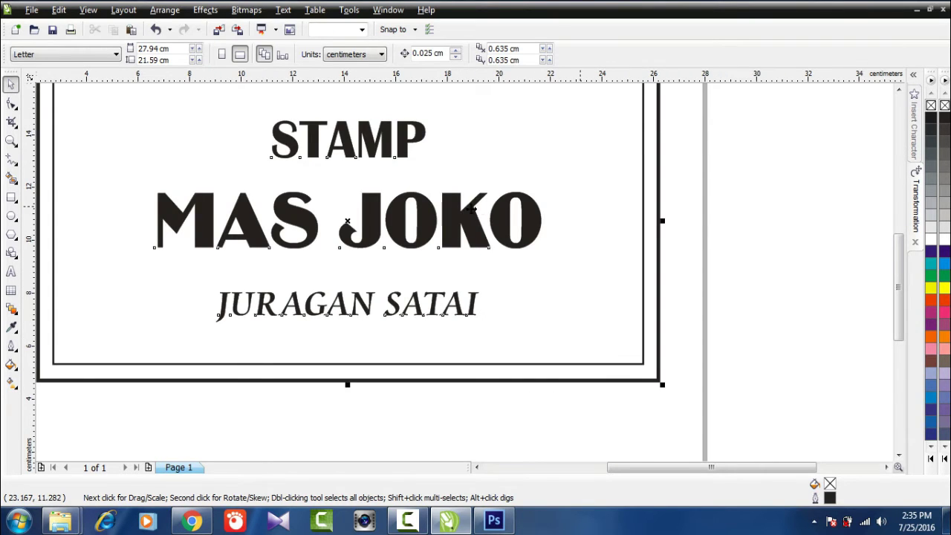
{"action": "scroll", "coordinate": [461, 211], "scroll_direction": "down", "scroll_amount": 2}
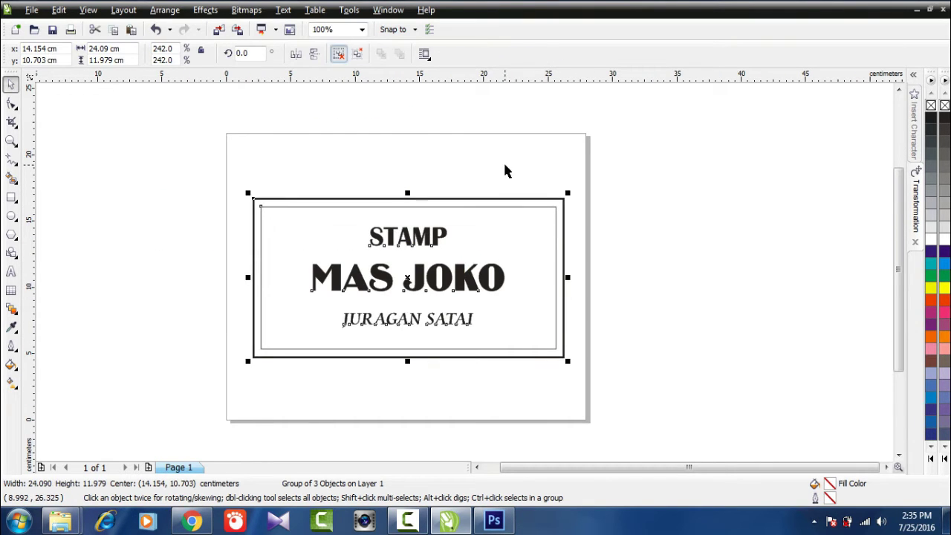
Step: Thicken the outer frame's outline to 8 pt first and then to 10 pt
{"action": "left_click", "coordinate": [552, 207]}
{"action": "left_click", "coordinate": [552, 207]}
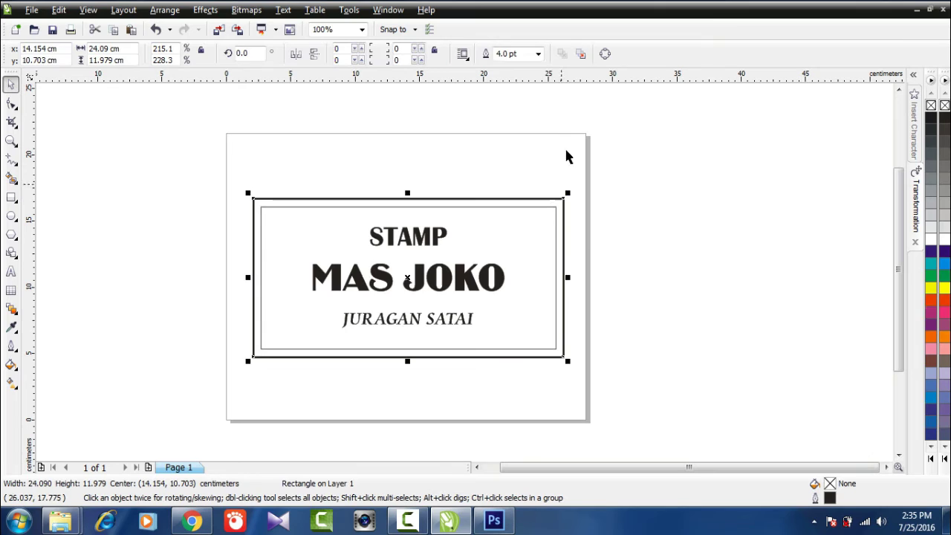
{"action": "left_click", "coordinate": [539, 53]}
{"action": "left_click", "coordinate": [524, 151]}
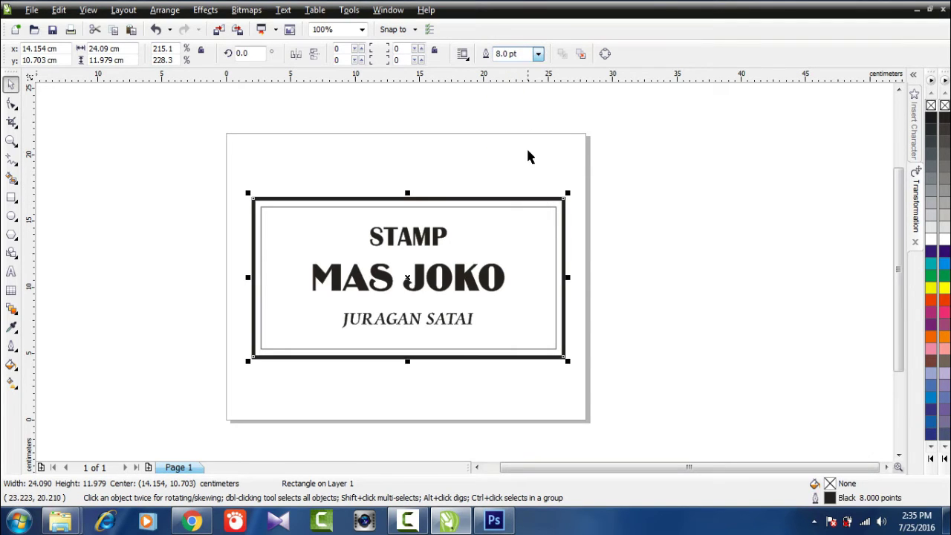
{"action": "left_click", "coordinate": [538, 54]}
{"action": "left_click", "coordinate": [520, 161]}
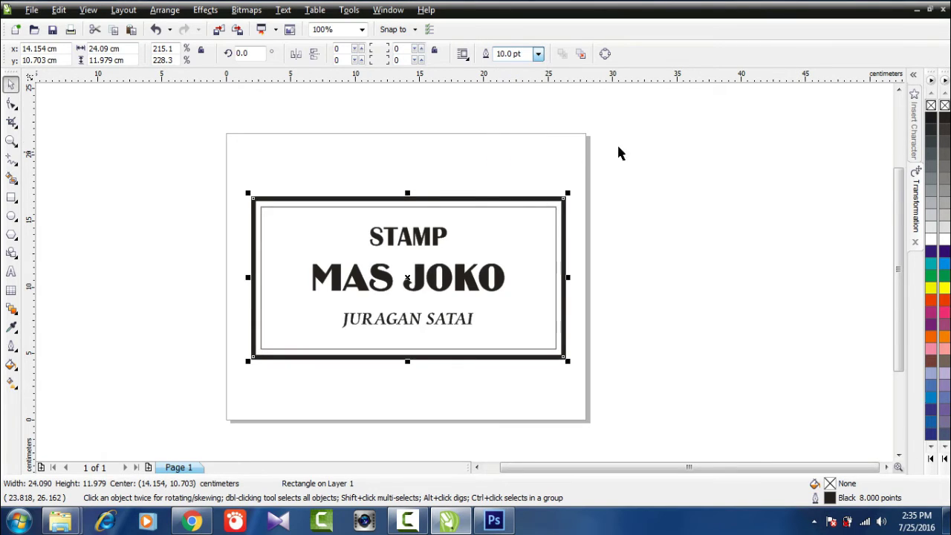
{"action": "left_click", "coordinate": [618, 154]}
Step: Set the inner frame's outline width to 4 pt
{"action": "left_click", "coordinate": [554, 216]}
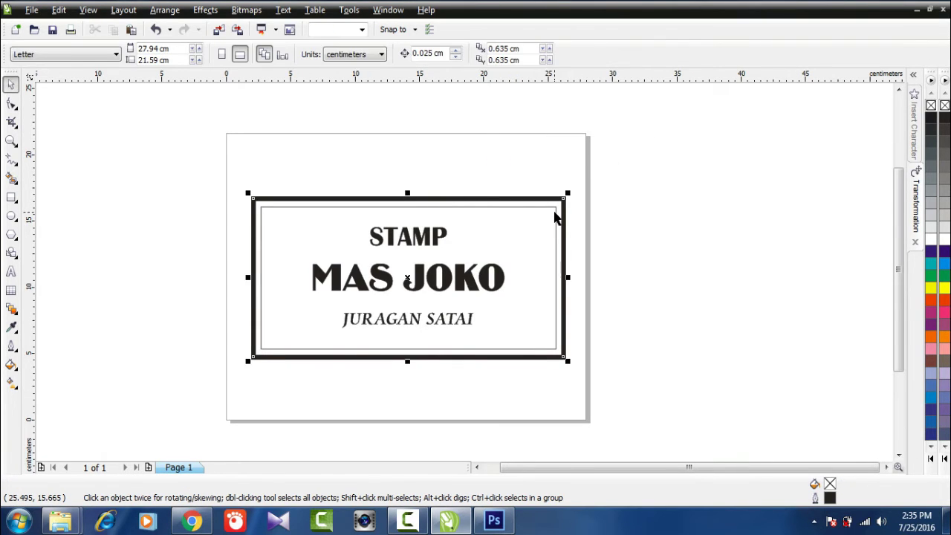
{"action": "left_click", "coordinate": [537, 159]}
{"action": "left_click", "coordinate": [538, 210]}
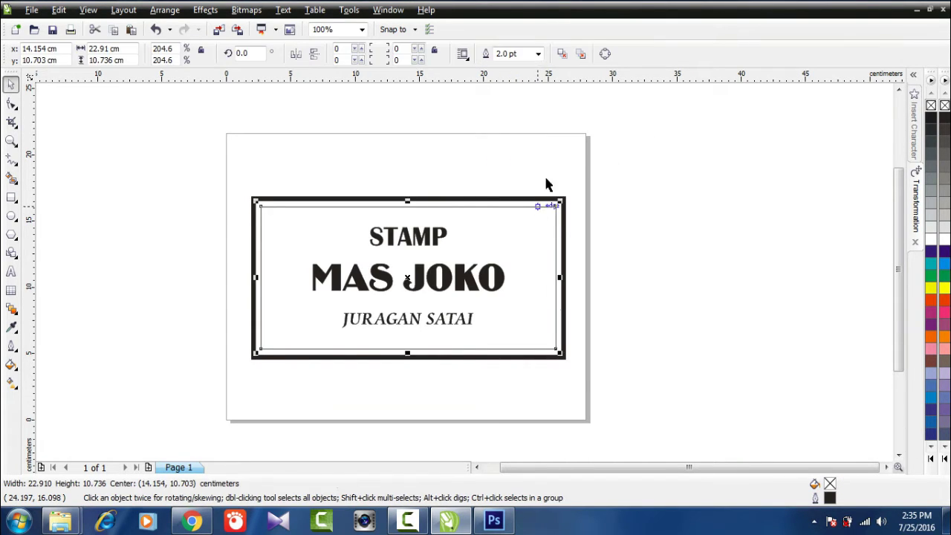
{"action": "left_click", "coordinate": [538, 54]}
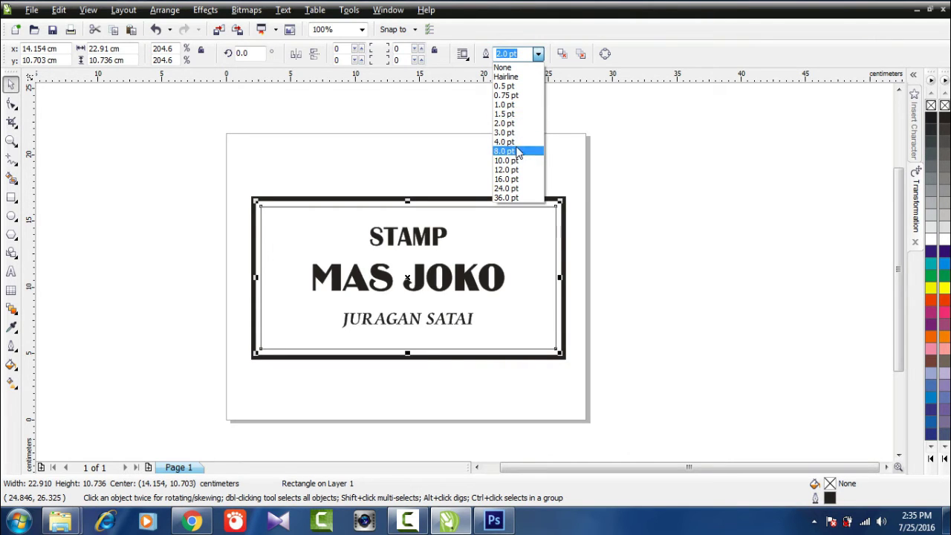
{"action": "left_click", "coordinate": [517, 146]}
{"action": "left_click", "coordinate": [560, 134]}
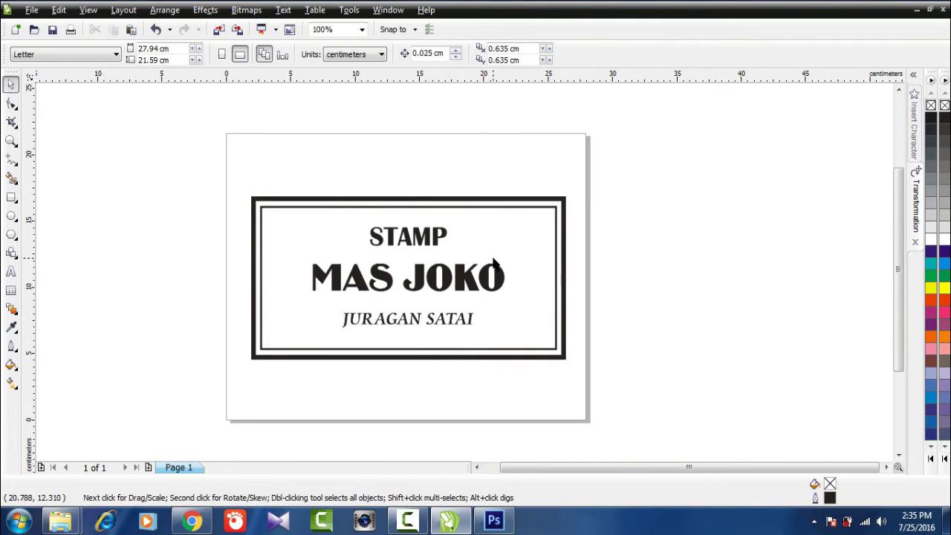
{"action": "scroll", "coordinate": [494, 264], "scroll_direction": "up", "scroll_amount": 1}
{"action": "scroll", "coordinate": [464, 272], "scroll_direction": "down", "scroll_amount": 1}
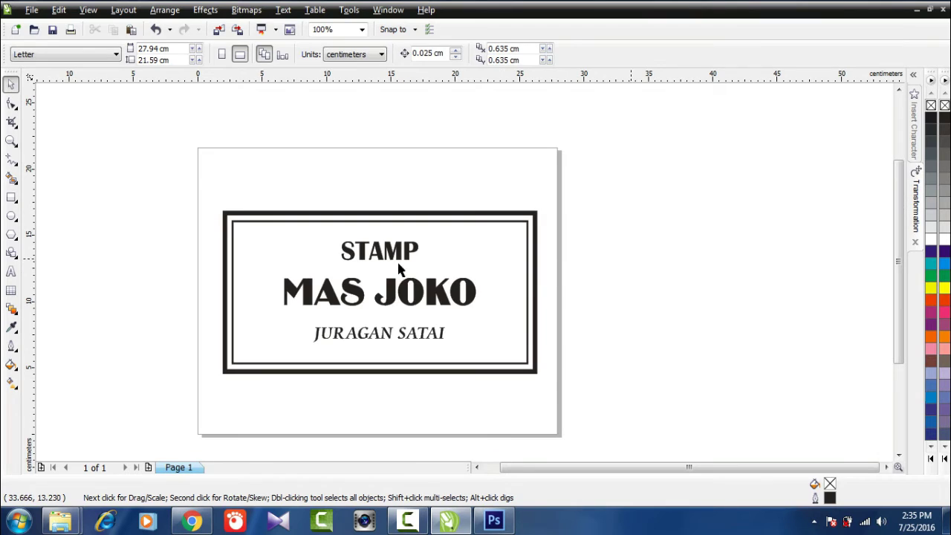
{"action": "key", "text": "alt+f"}
{"action": "key", "text": "Right"}
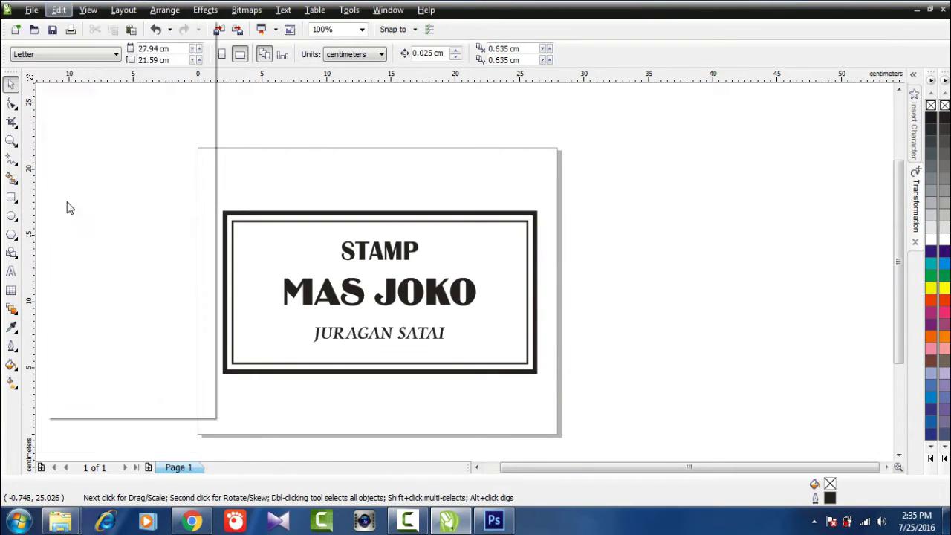
{"action": "key", "text": "Escape"}
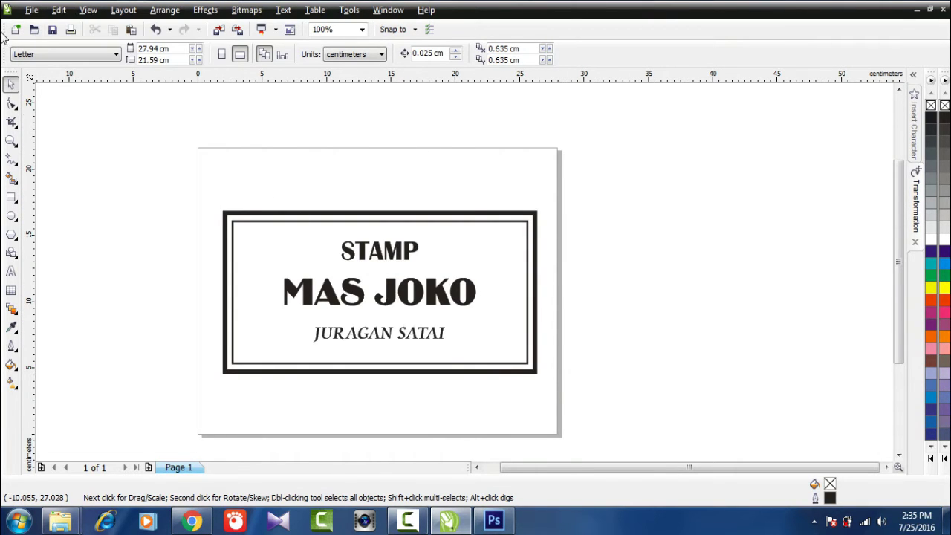
Step: Start exporting the stamp as a PNG named STAMP IMAGE into the Rubber-Stamp-PSD-MockUp folder
{"action": "left_click", "coordinate": [32, 10]}
{"action": "left_click", "coordinate": [58, 207]}
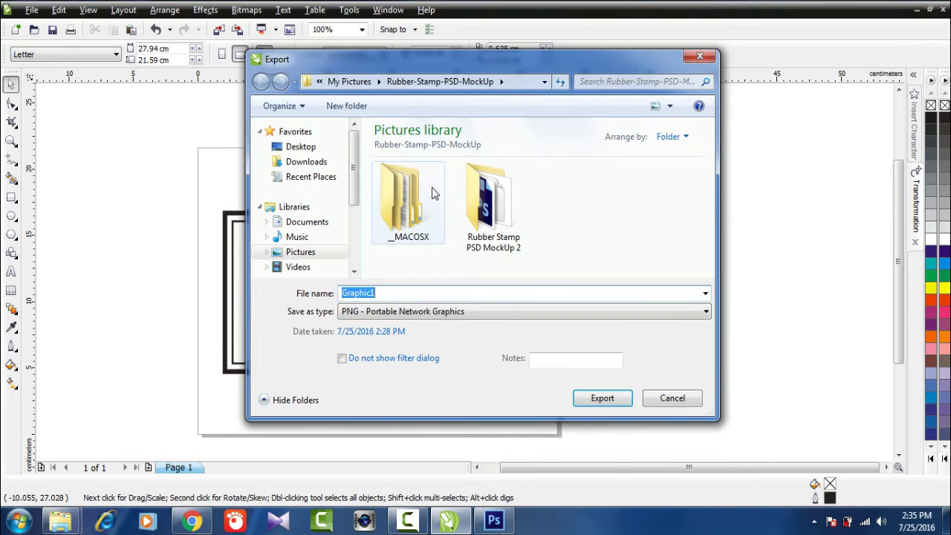
{"action": "left_click", "coordinate": [461, 318]}
{"action": "left_click", "coordinate": [461, 318]}
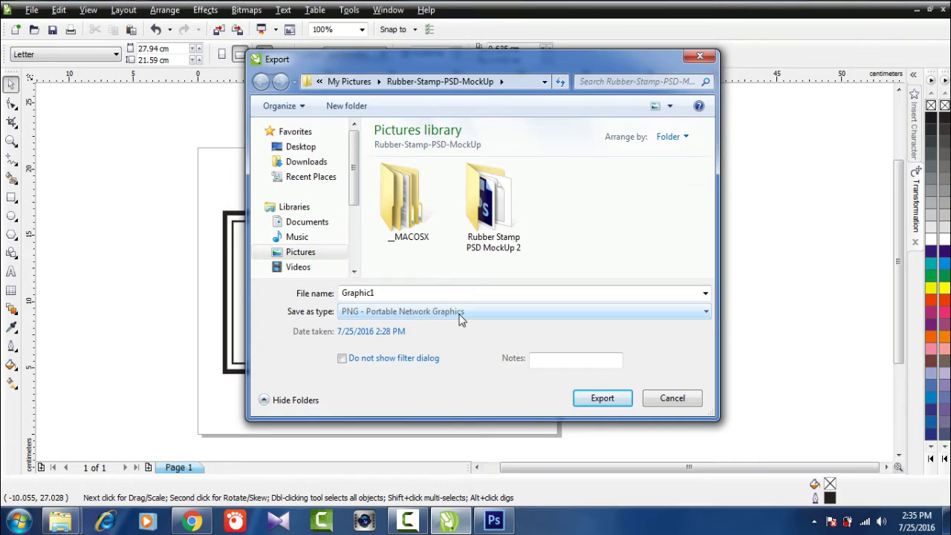
{"action": "left_click", "coordinate": [453, 292]}
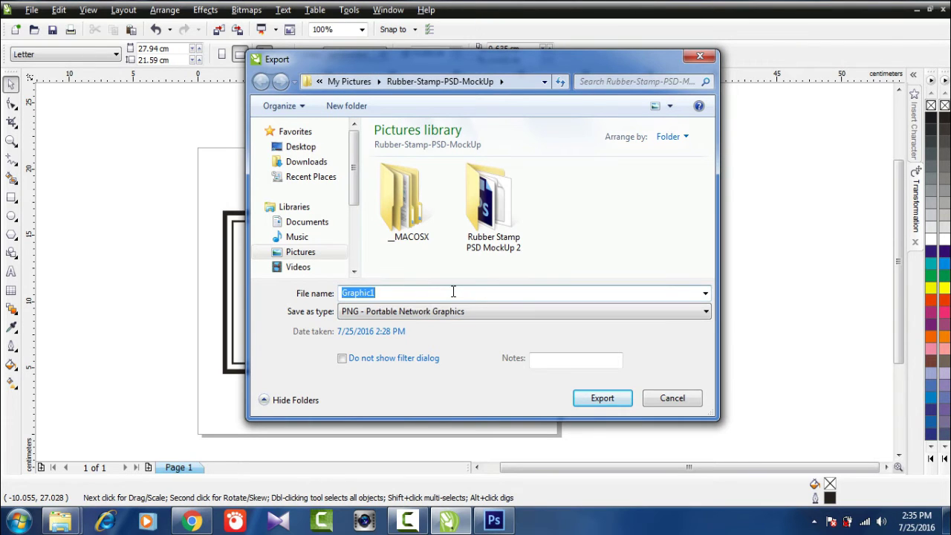
{"action": "type", "text": "STAMP IMAGE"}
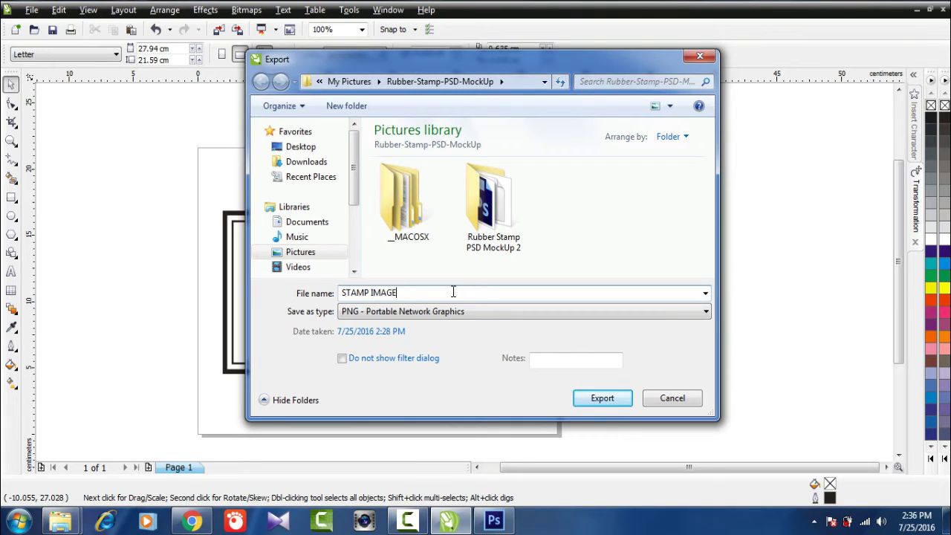
{"action": "left_click", "coordinate": [606, 402]}
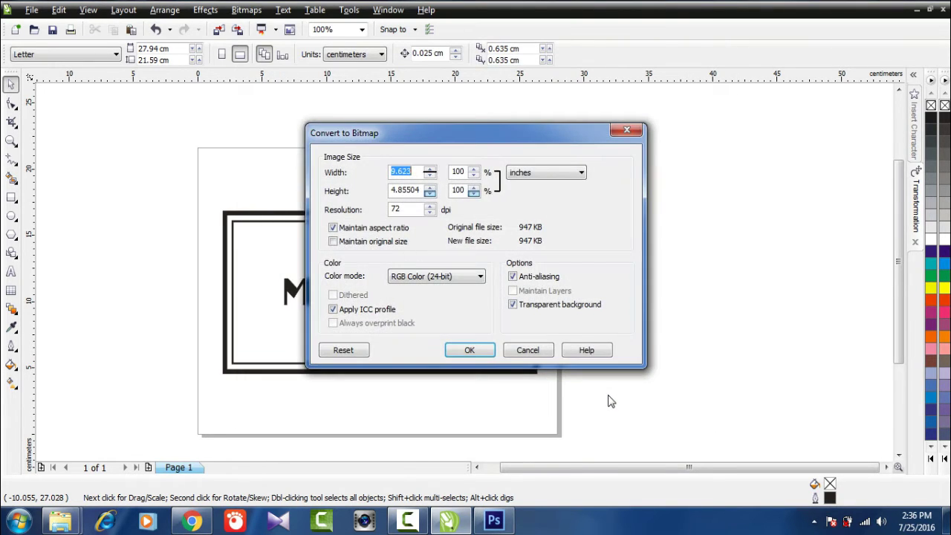
Step: Complete the PNG export in RGB Color (24-bit) at 72 dpi with a transparent background
{"action": "left_click", "coordinate": [481, 280]}
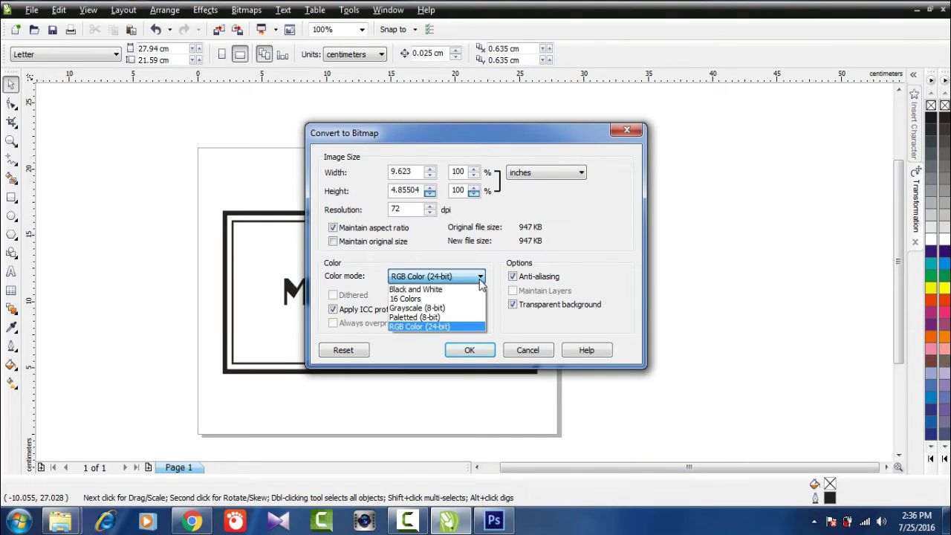
{"action": "left_click", "coordinate": [466, 280]}
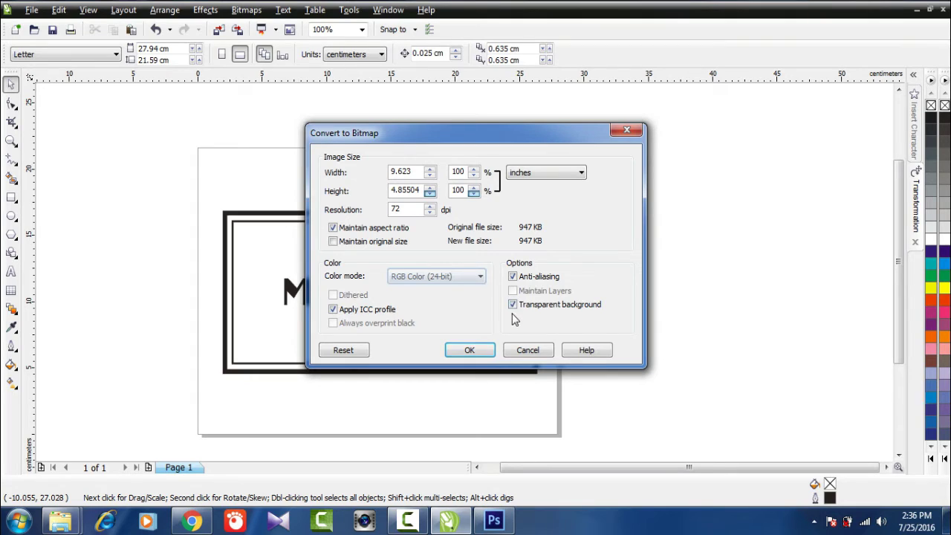
{"action": "left_click", "coordinate": [512, 304]}
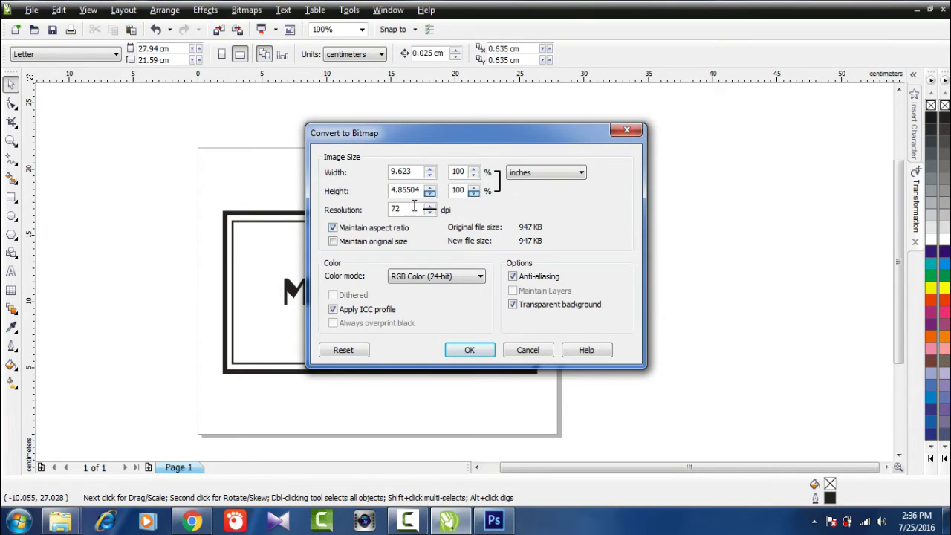
{"action": "left_click", "coordinate": [470, 350]}
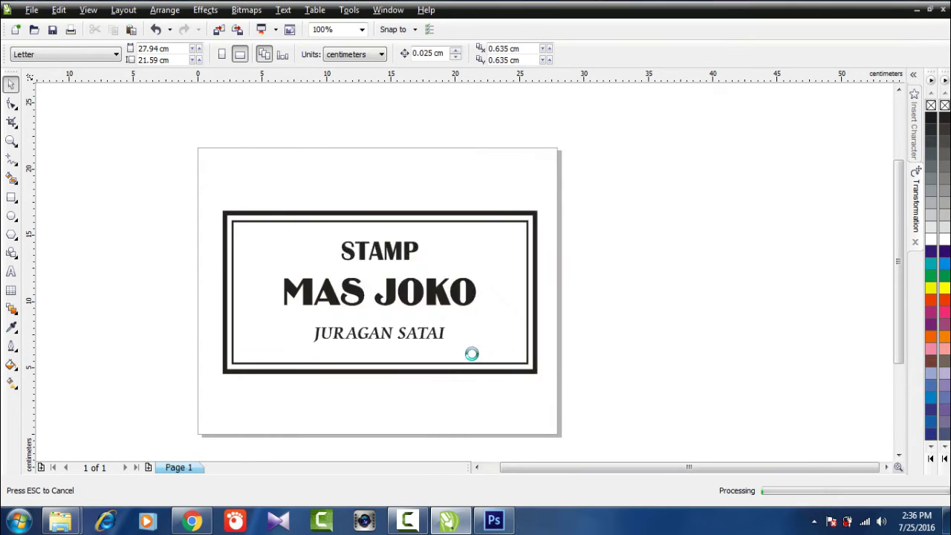
{"action": "left_click", "coordinate": [477, 366]}
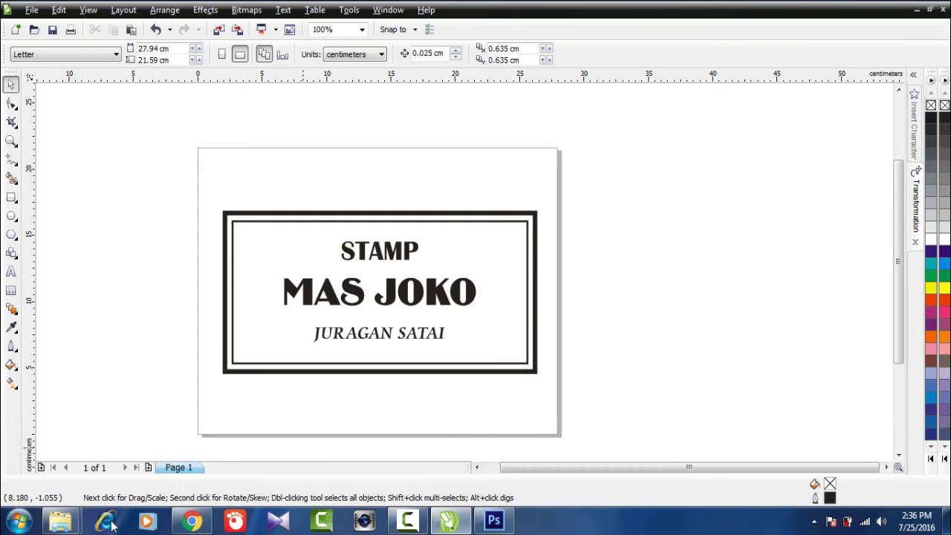
Step: Switch to Windows Explorer and check the exported STAMP IMAGE file in the Rubber-Stamp-PSD-MockUp folder
{"action": "mouse_move", "coordinate": [61, 520]}
{"action": "mouse_move", "coordinate": [210, 449]}
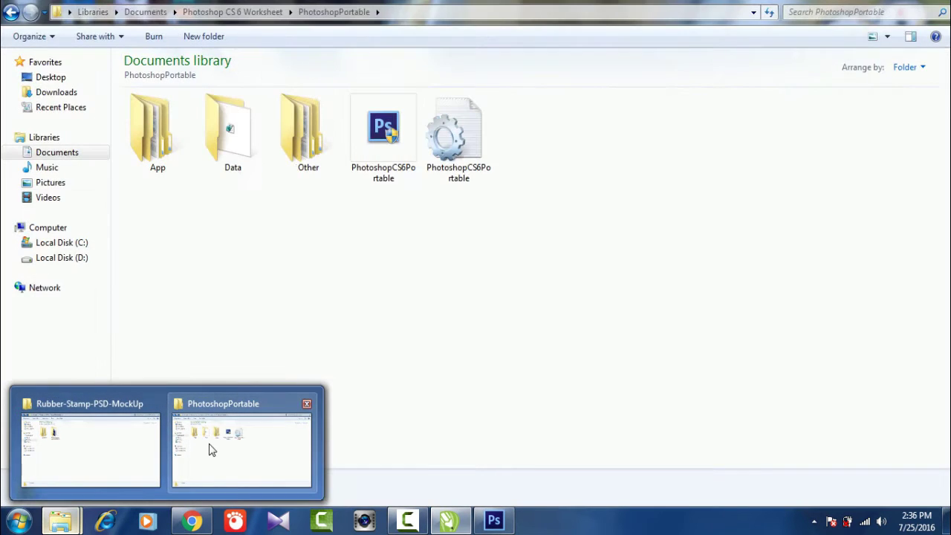
{"action": "left_click", "coordinate": [127, 445]}
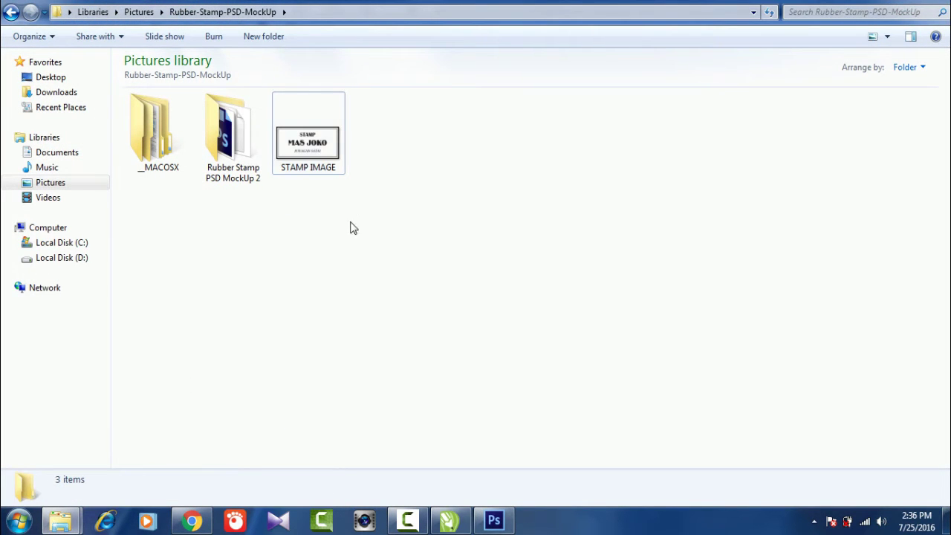
{"action": "left_click", "coordinate": [308, 156]}
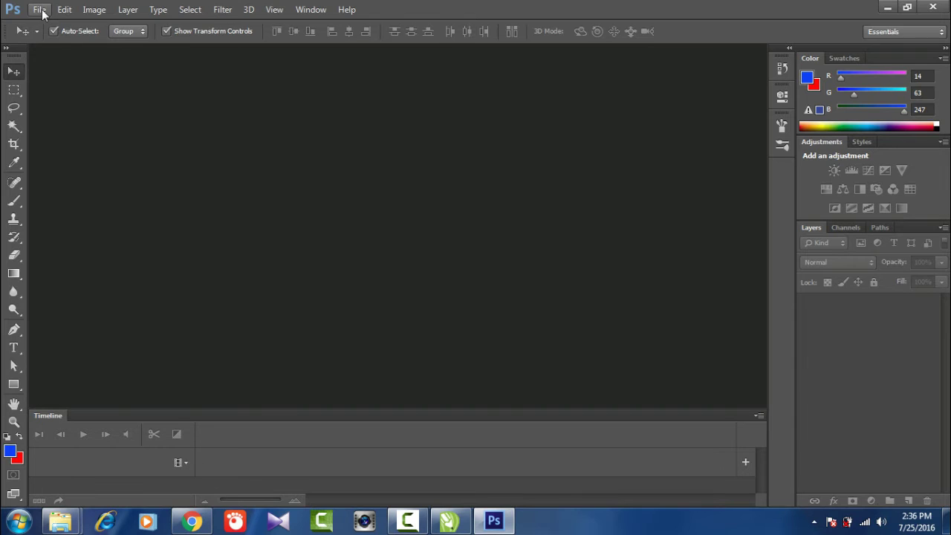
Step: Open the Rubber Stamp MockUp 2 PSD from the Rubber Stamp PSD MockUp 2 folder and deselect its active layer
{"action": "left_click", "coordinate": [40, 9]}
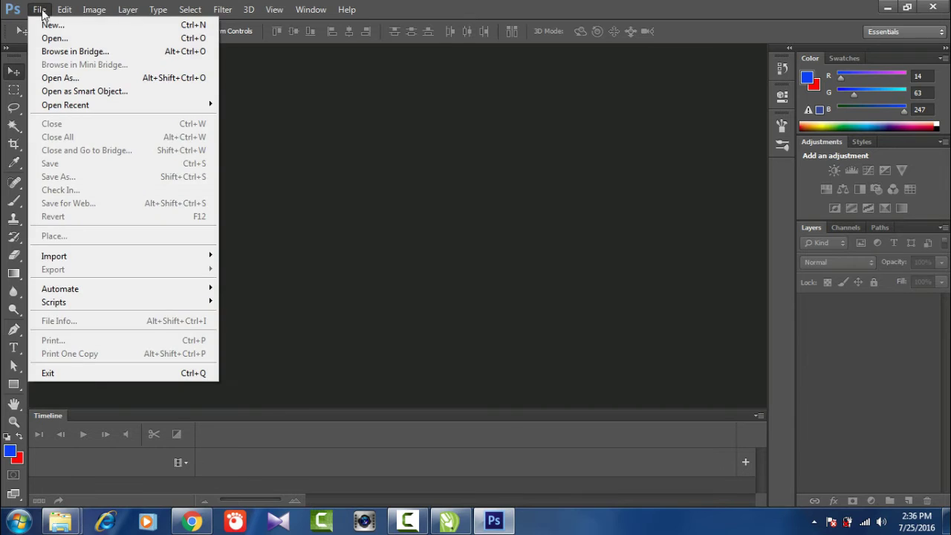
{"action": "left_click", "coordinate": [56, 35]}
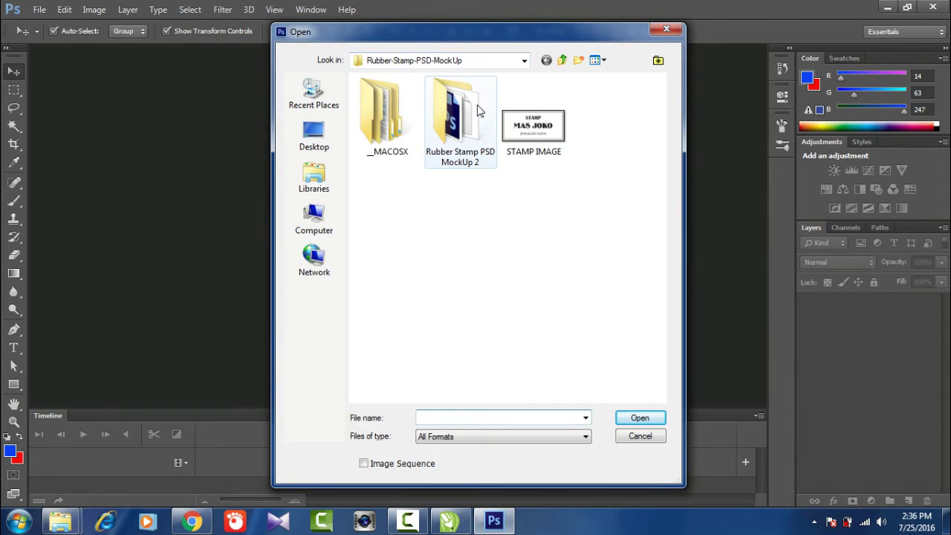
{"action": "left_click", "coordinate": [562, 61]}
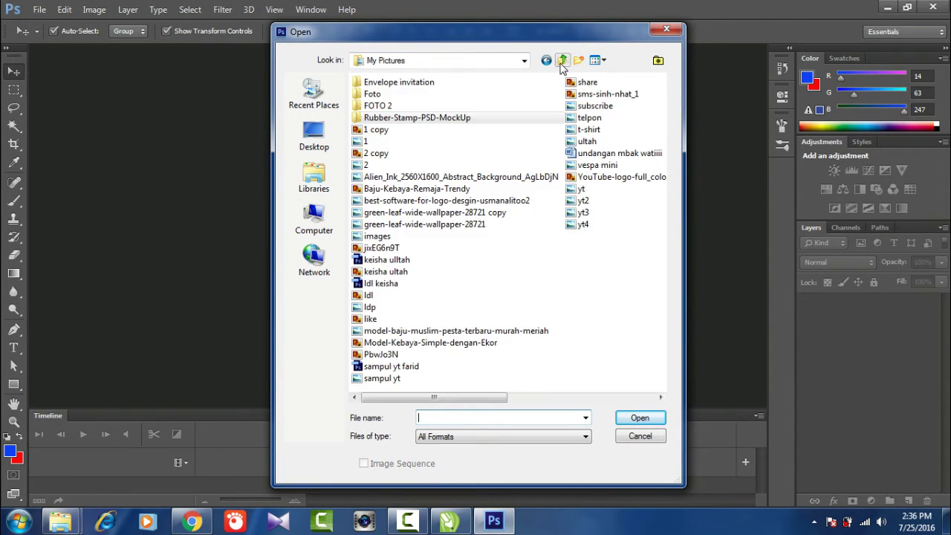
{"action": "left_click", "coordinate": [381, 283]}
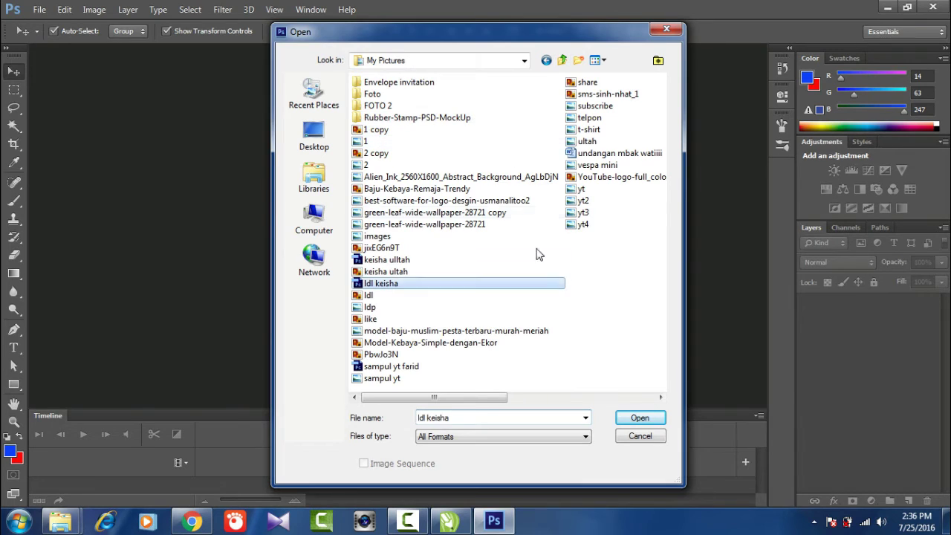
{"action": "double_click", "coordinate": [418, 119]}
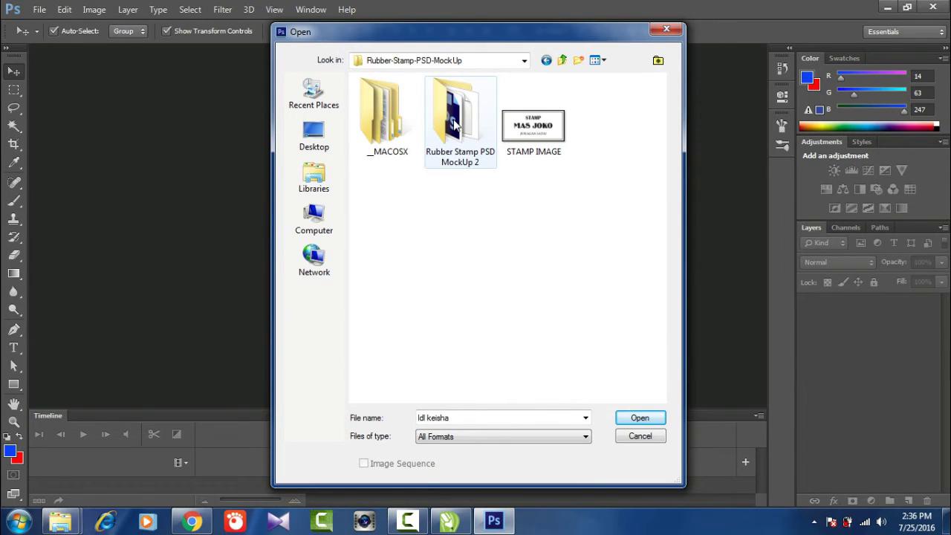
{"action": "double_click", "coordinate": [455, 127]}
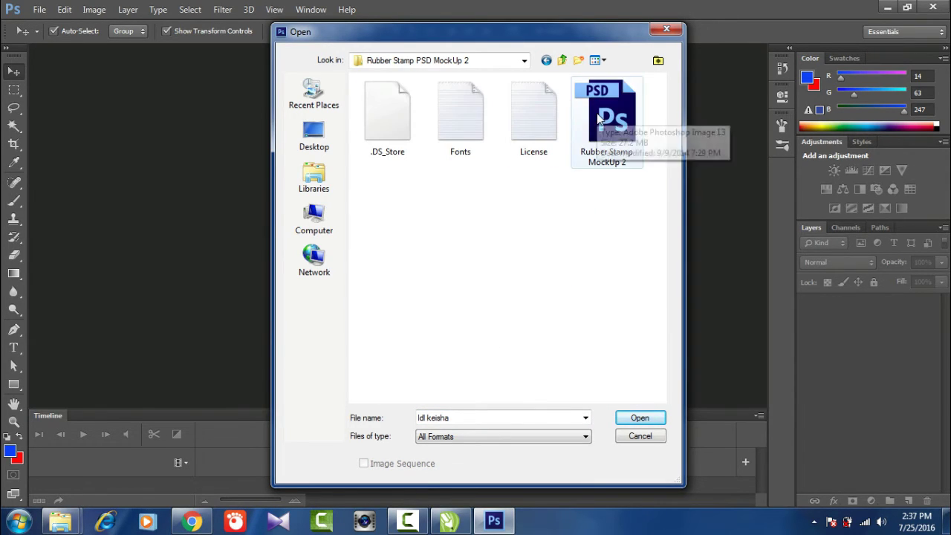
{"action": "left_click", "coordinate": [631, 154]}
{"action": "left_click", "coordinate": [640, 419]}
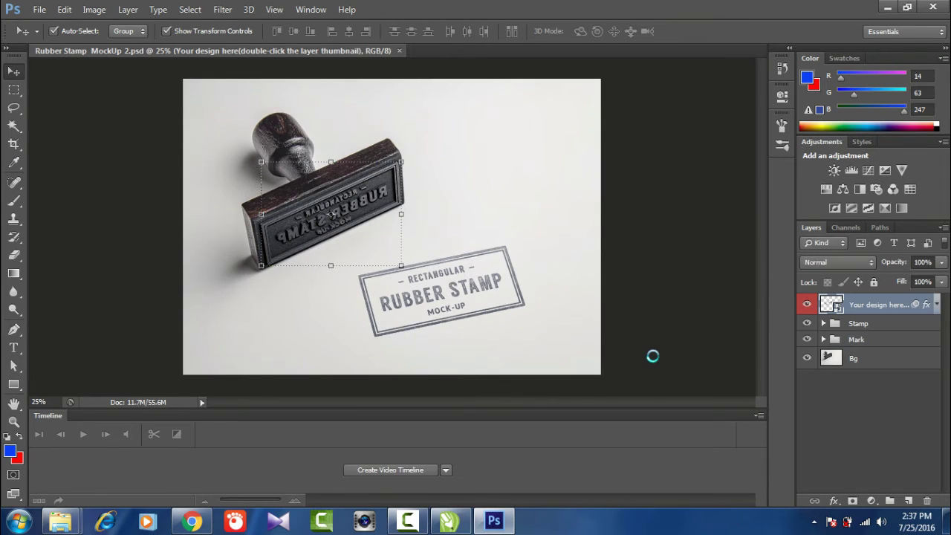
{"action": "left_click", "coordinate": [677, 316]}
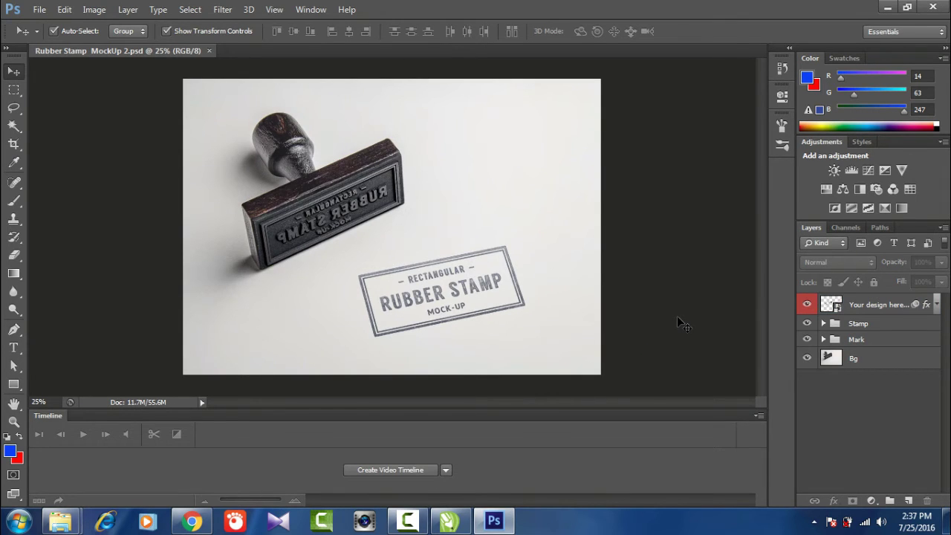
Step: Open the STAMP IMAGE file from the Rubber-Stamp-PSD-MockUp folder and deselect its layer
{"action": "left_click", "coordinate": [37, 10]}
{"action": "left_click", "coordinate": [45, 36]}
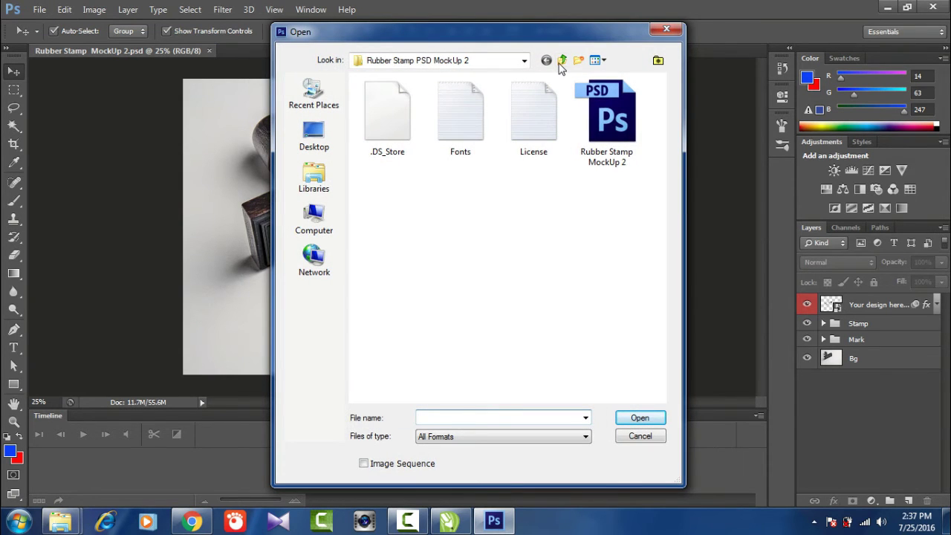
{"action": "left_click", "coordinate": [562, 61]}
{"action": "left_click", "coordinate": [554, 153]}
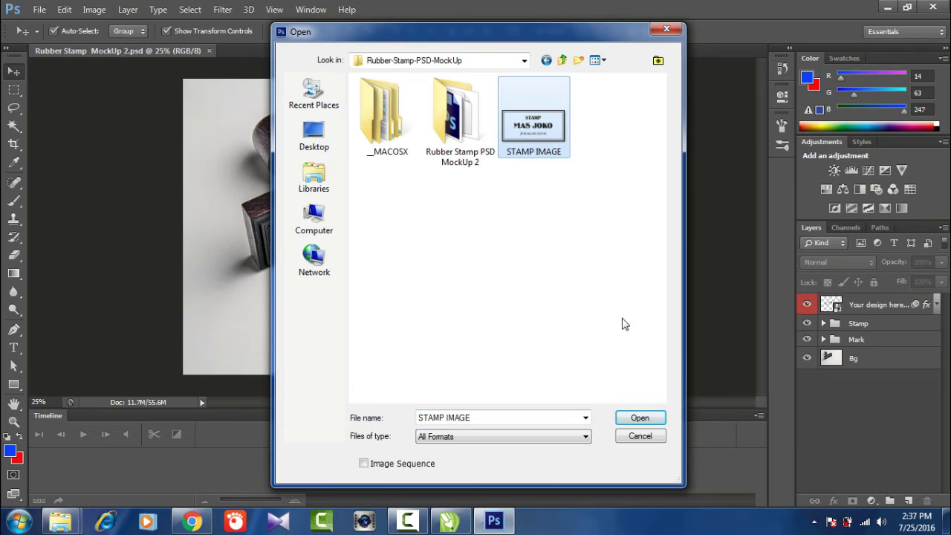
{"action": "left_click", "coordinate": [654, 420]}
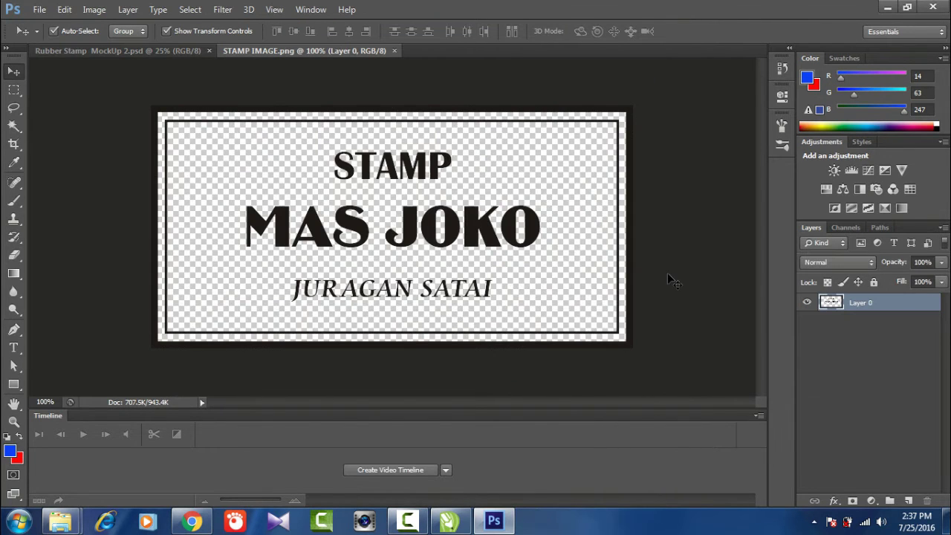
{"action": "left_click_drag", "start_coordinate": [434, 195], "coordinate": [302, 74]}
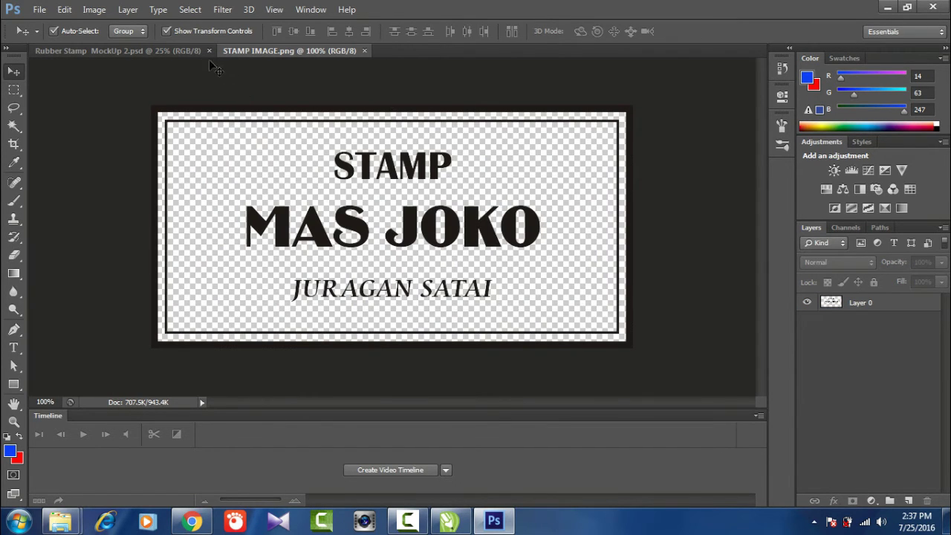
Step: Open the contents of the "Your design here" smart object in the Rubber Stamp MockUp 2 document, keeping its layers editable
{"action": "left_click", "coordinate": [179, 54]}
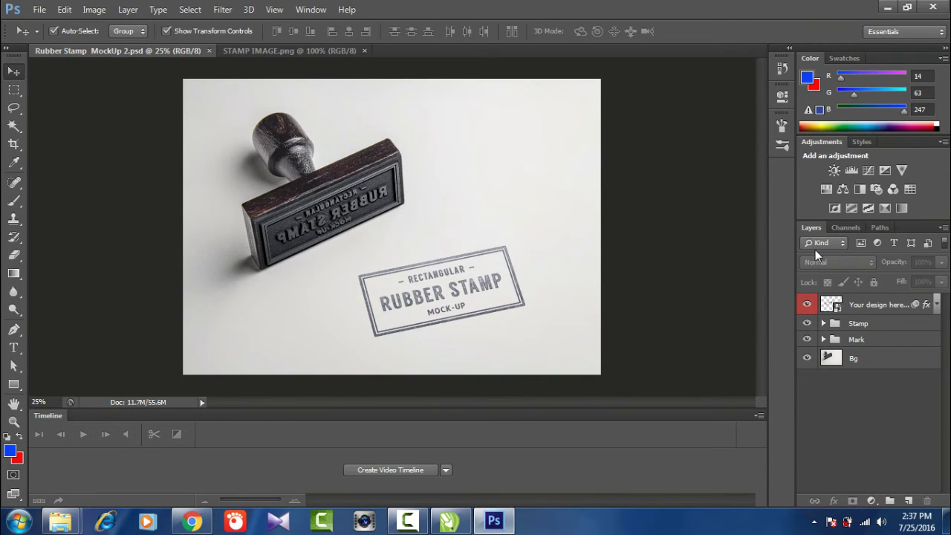
{"action": "double_click", "coordinate": [837, 307]}
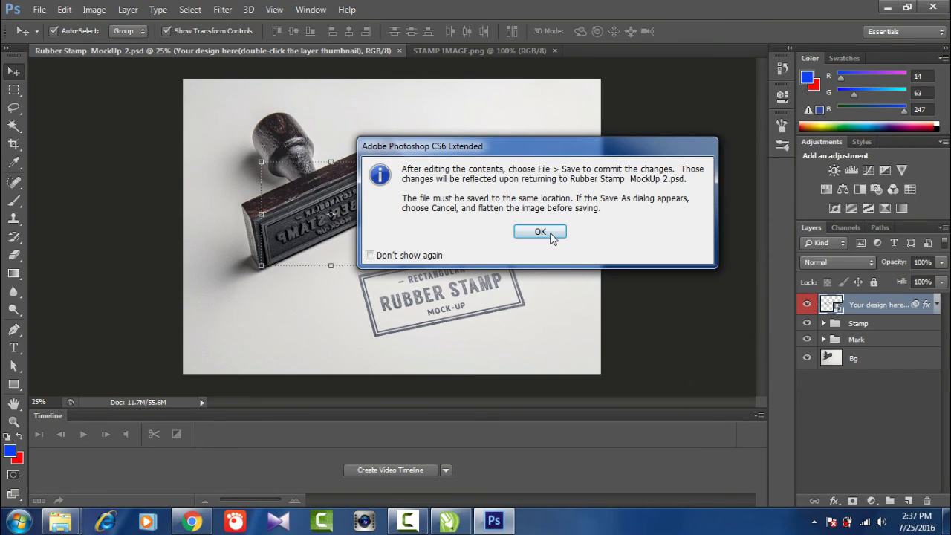
{"action": "left_click", "coordinate": [551, 235]}
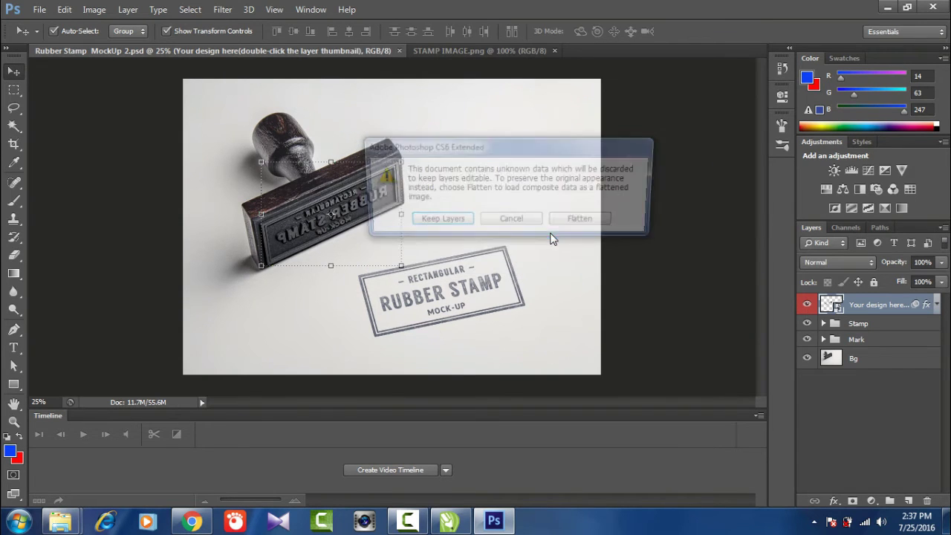
{"action": "left_click", "coordinate": [438, 221]}
{"action": "left_click", "coordinate": [504, 214]}
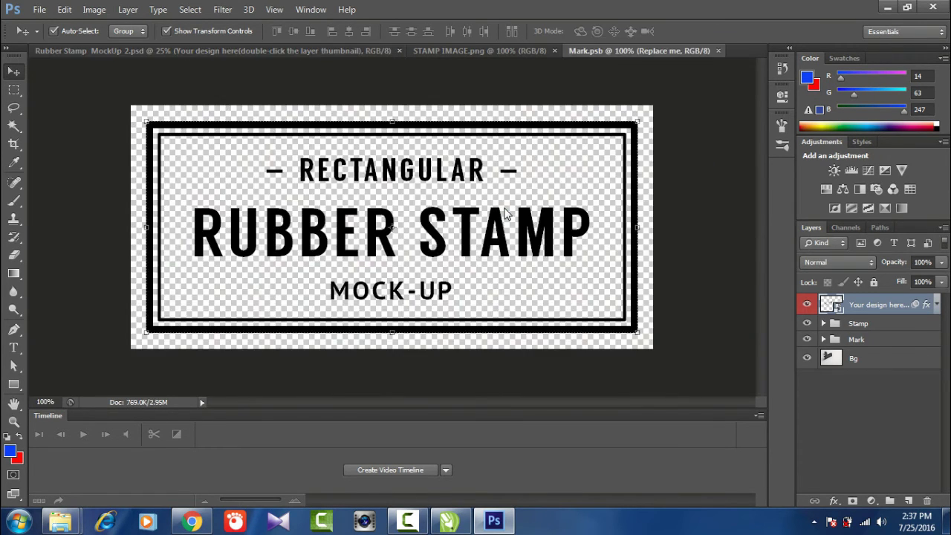
{"action": "left_click", "coordinate": [625, 113]}
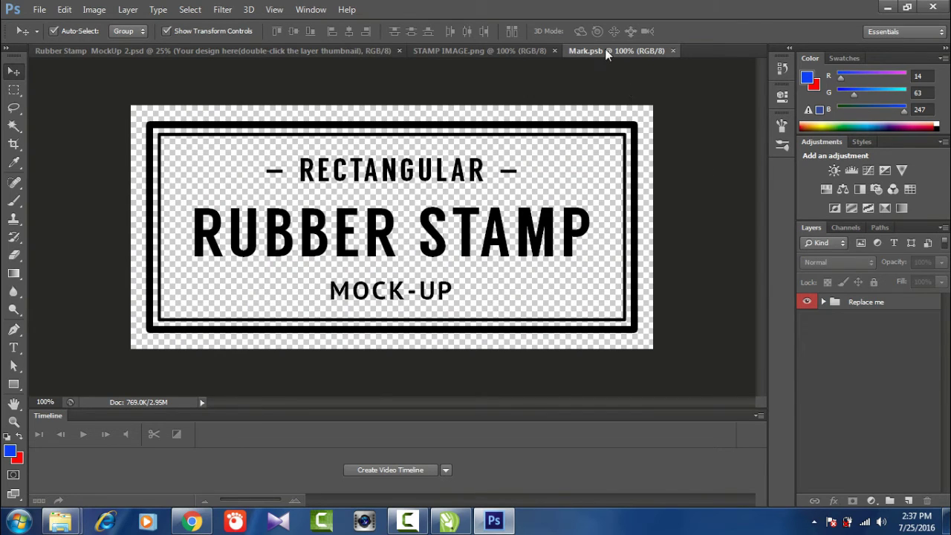
Step: Copy the entire Layer 0 artwork from STAMP IMAGE.png and paste it into Mark.psb
{"action": "left_click", "coordinate": [480, 52]}
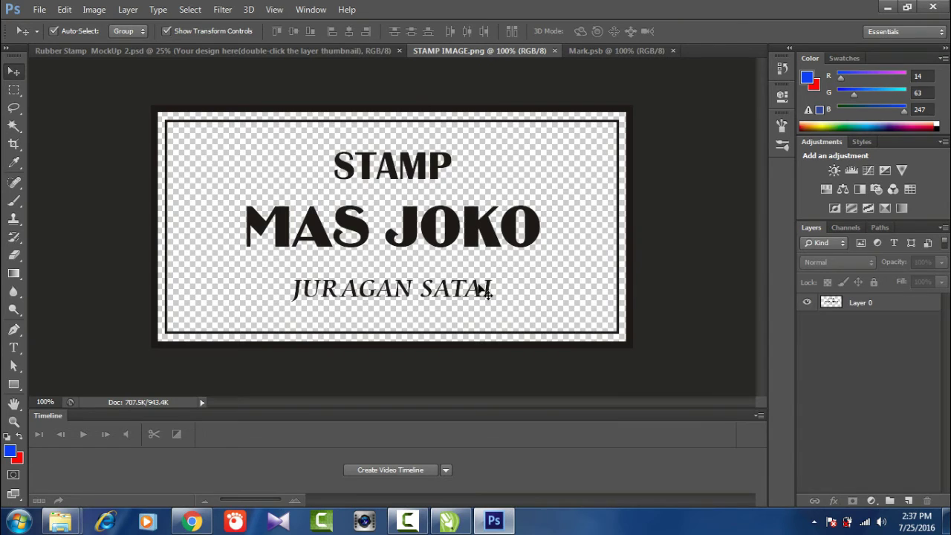
{"action": "left_click", "coordinate": [633, 52]}
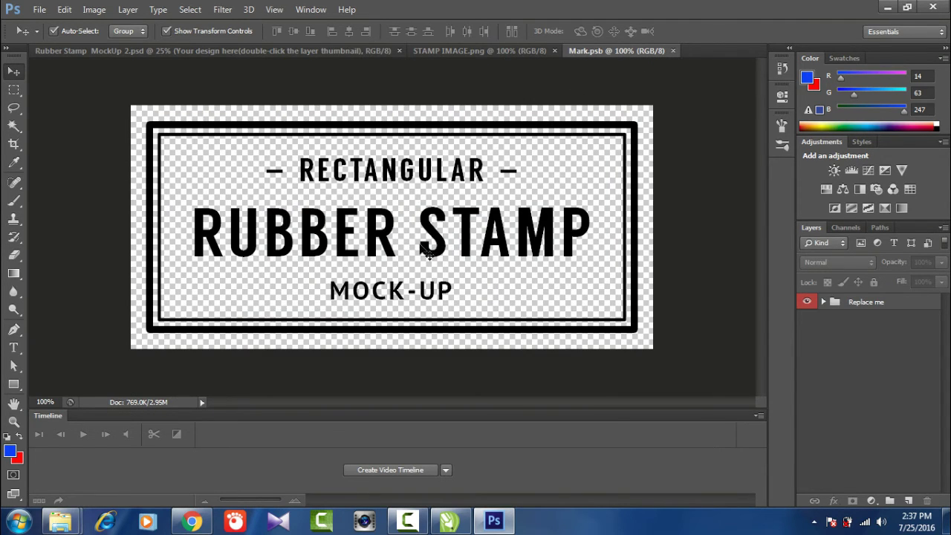
{"action": "left_click", "coordinate": [509, 53]}
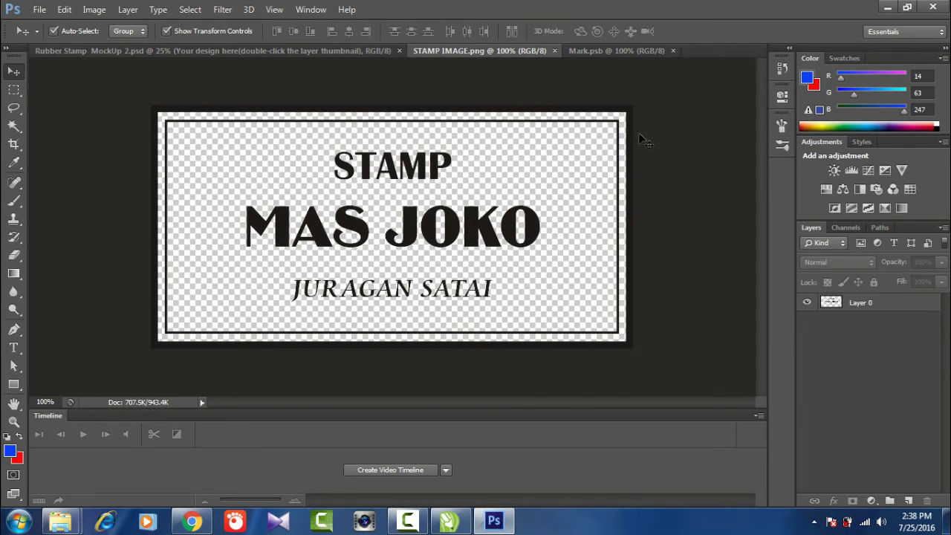
{"action": "left_click", "coordinate": [879, 310]}
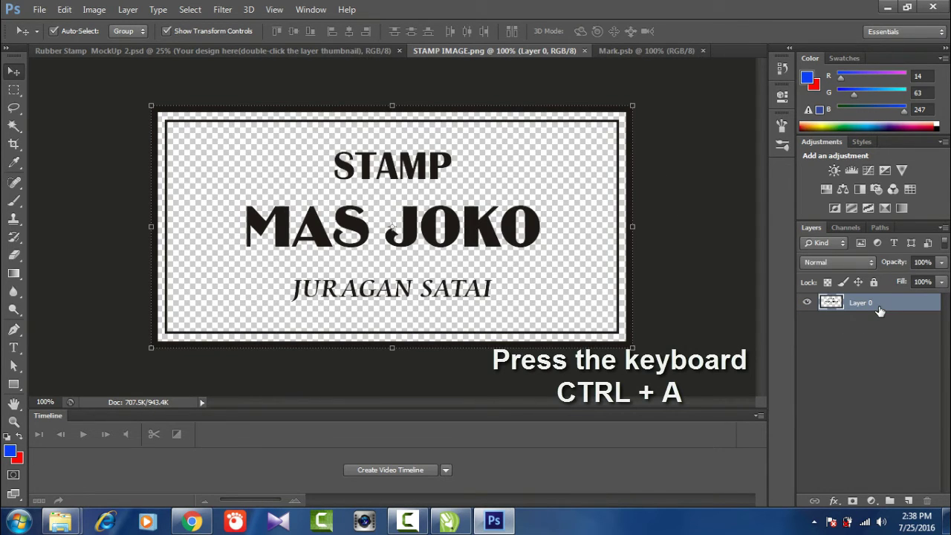
{"action": "key", "text": "ctrl+a"}
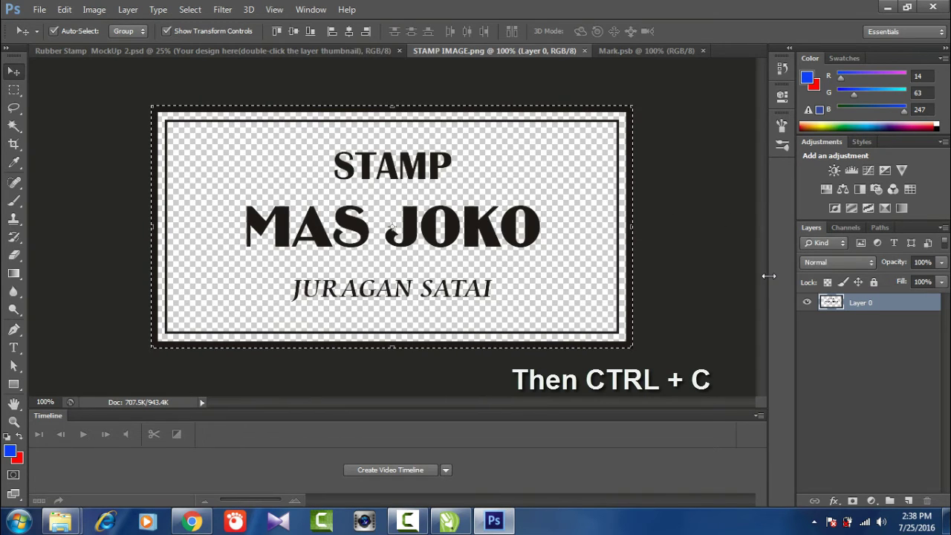
{"action": "left_click", "coordinate": [643, 50]}
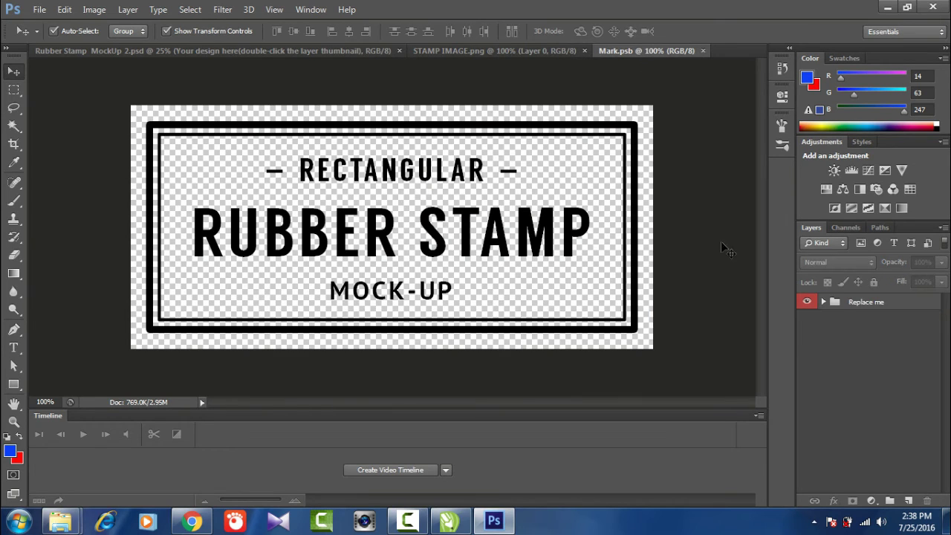
{"action": "key", "text": "ctrl+v"}
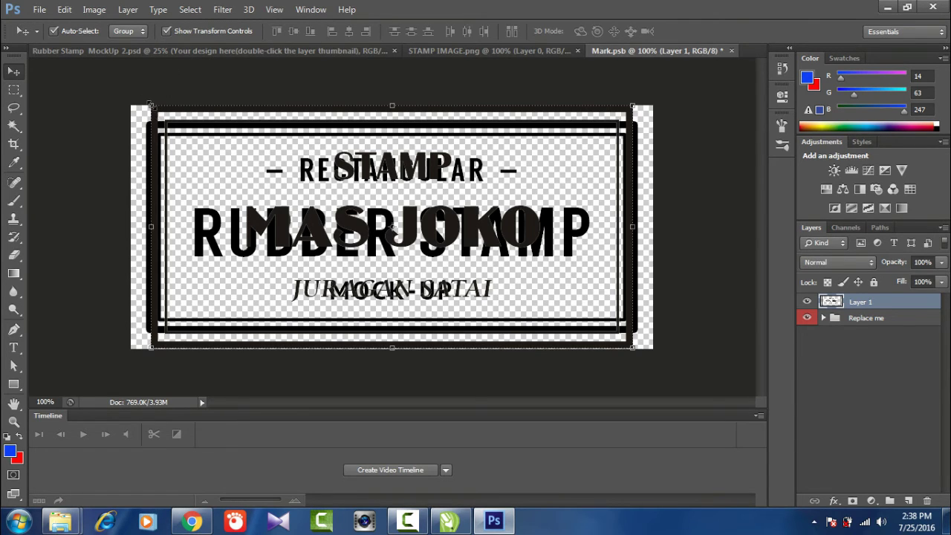
Step: Scale the pasted stamp to about 102% width and 87% height so its outer frame matches the template's frame
{"action": "left_click_drag", "start_coordinate": [150, 106], "coordinate": [158, 121]}
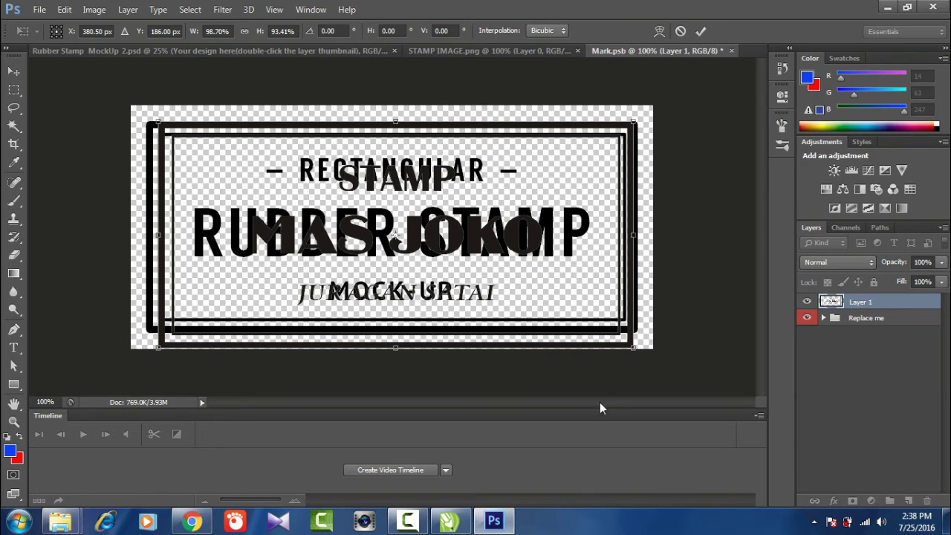
{"action": "left_click_drag", "start_coordinate": [396, 348], "coordinate": [396, 332]}
{"action": "left_click_drag", "start_coordinate": [155, 226], "coordinate": [146, 227]}
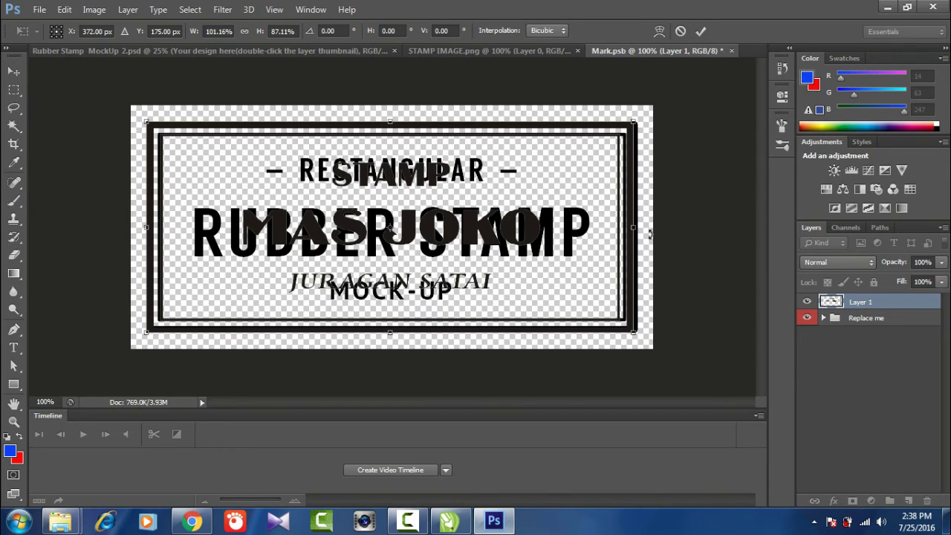
{"action": "left_click_drag", "start_coordinate": [633, 228], "coordinate": [637, 228]}
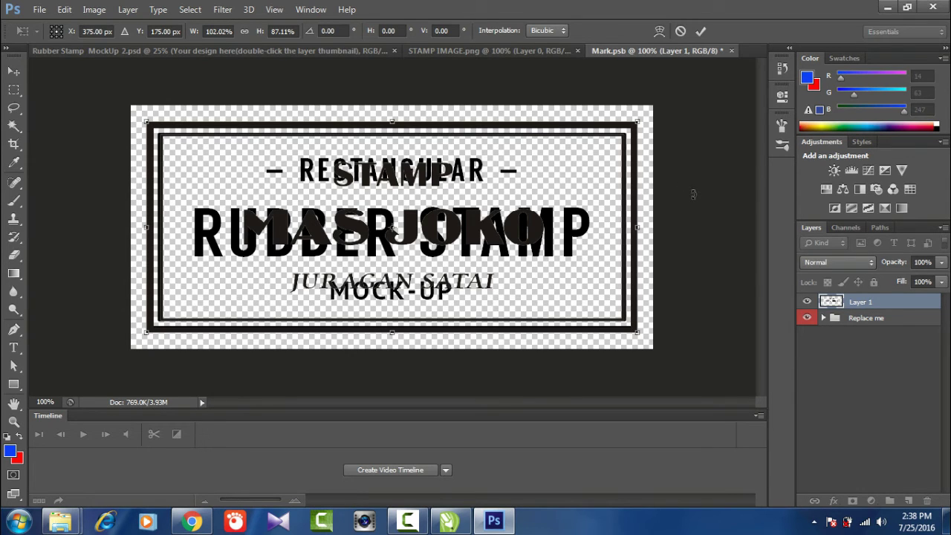
{"action": "key", "text": "Return"}
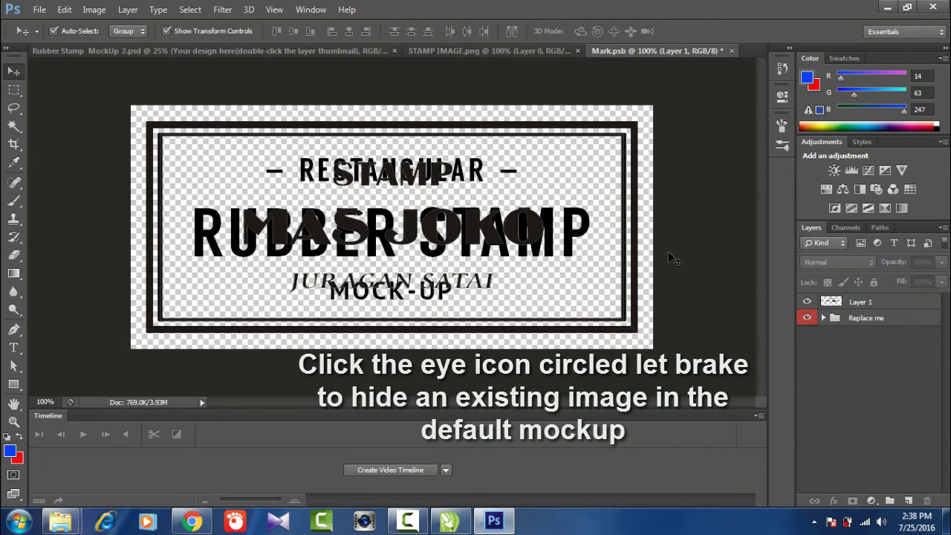
Step: Hide the "Replace me" group, then close Mark.psb and save its changes
{"action": "left_click", "coordinate": [808, 319]}
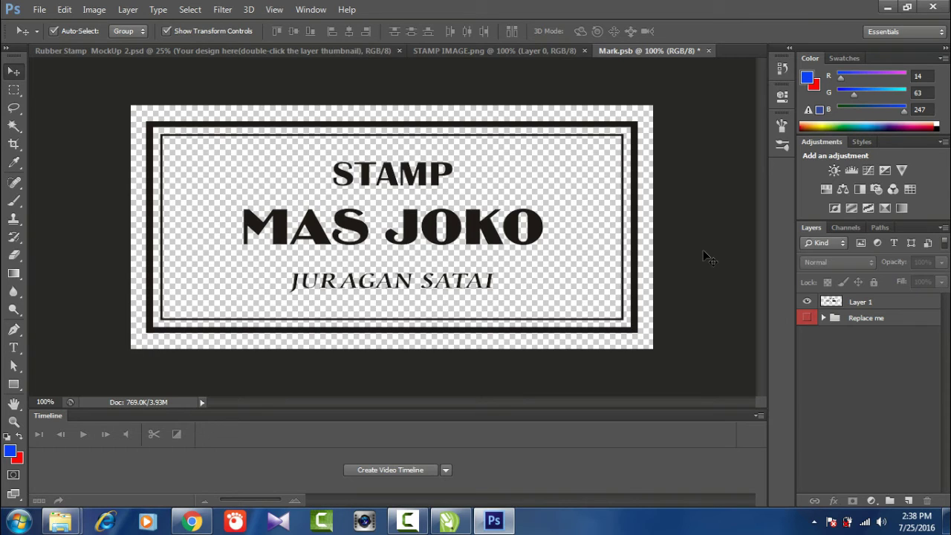
{"action": "left_click", "coordinate": [709, 51]}
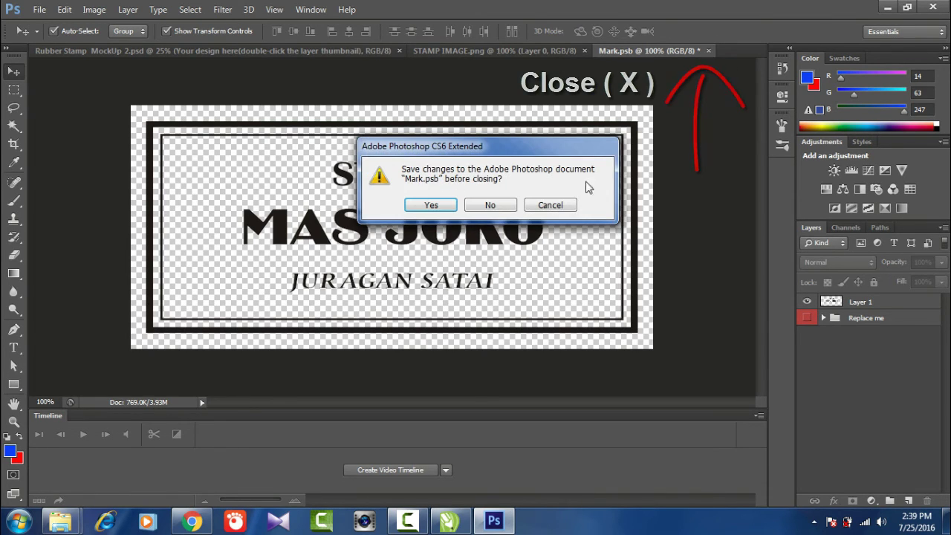
{"action": "left_click", "coordinate": [439, 205]}
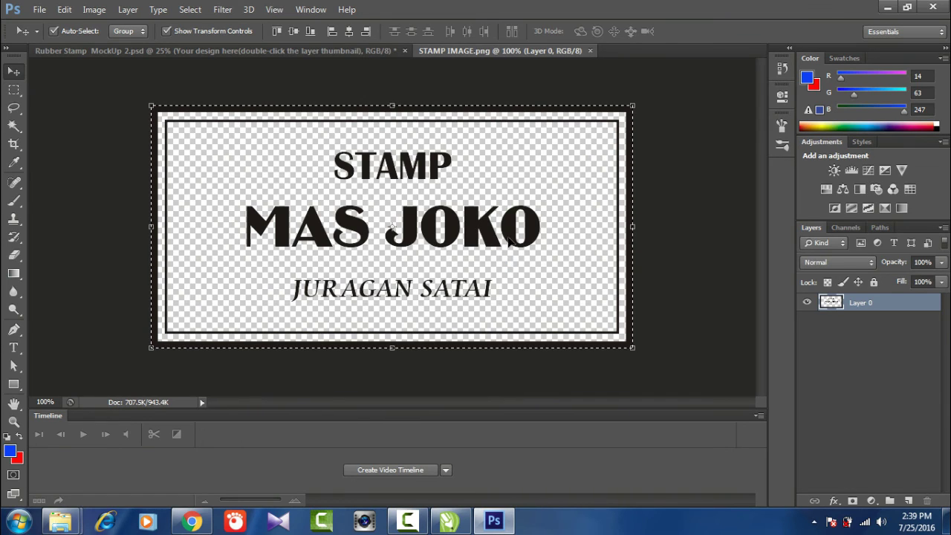
Step: Set up saving the Rubber Stamp MockUp 2 document as a JPEG in the parent Rubber-Stamp-PSD-MockUp folder
{"action": "mouse_move", "coordinate": [328, 73]}
{"action": "left_mouse_down"}
{"action": "mouse_move", "coordinate": [334, 52]}
{"action": "mouse_move", "coordinate": [697, 214]}
{"action": "left_mouse_up"}
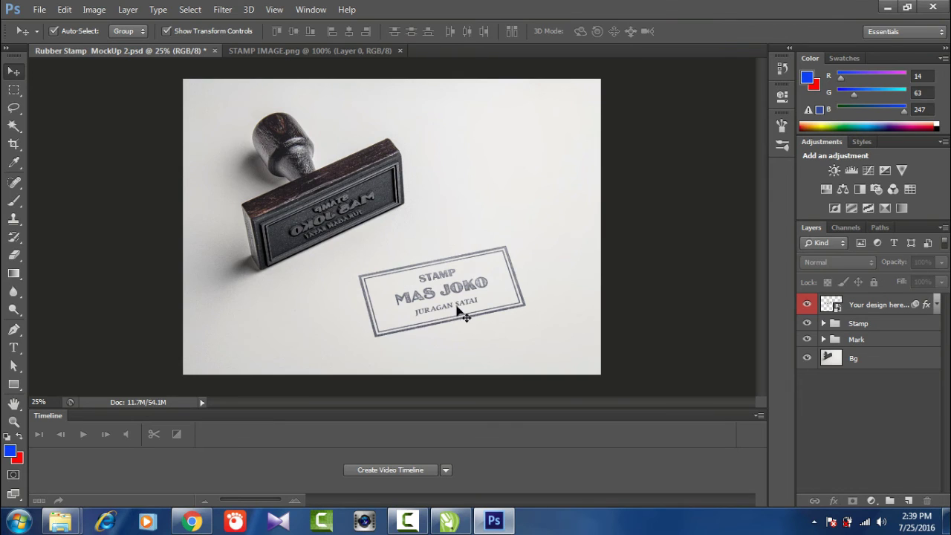
{"action": "key", "text": "ctrl+plus"}
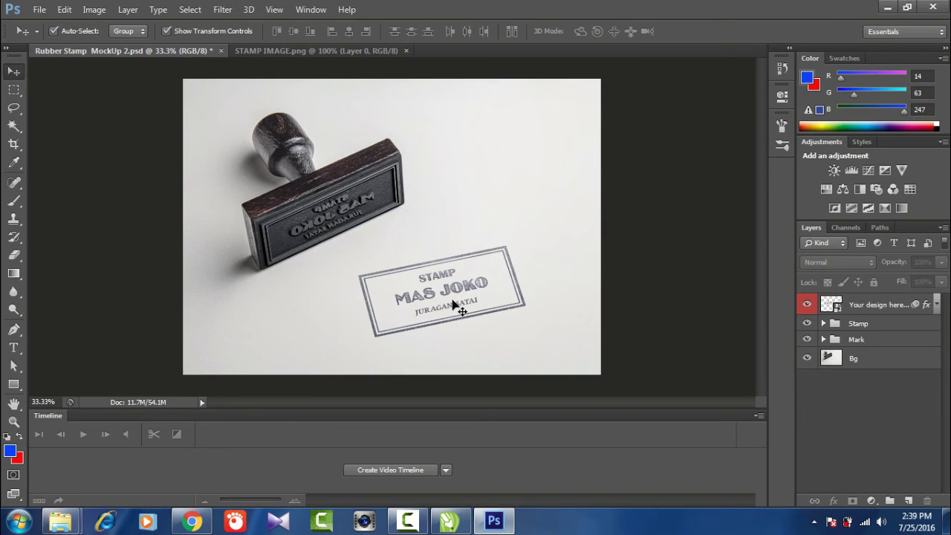
{"action": "scroll", "coordinate": [453, 305], "scroll_direction": "up", "scroll_amount": 5}
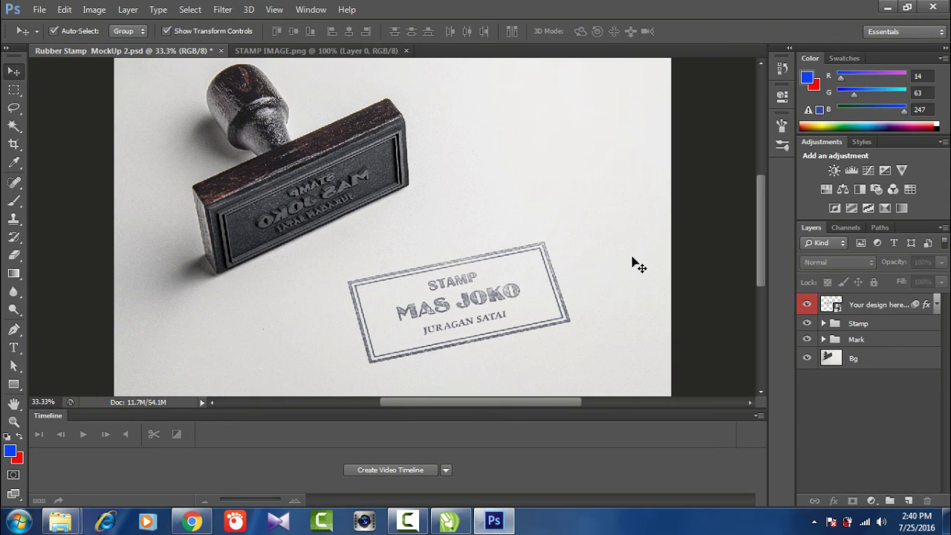
{"action": "left_click", "coordinate": [39, 9]}
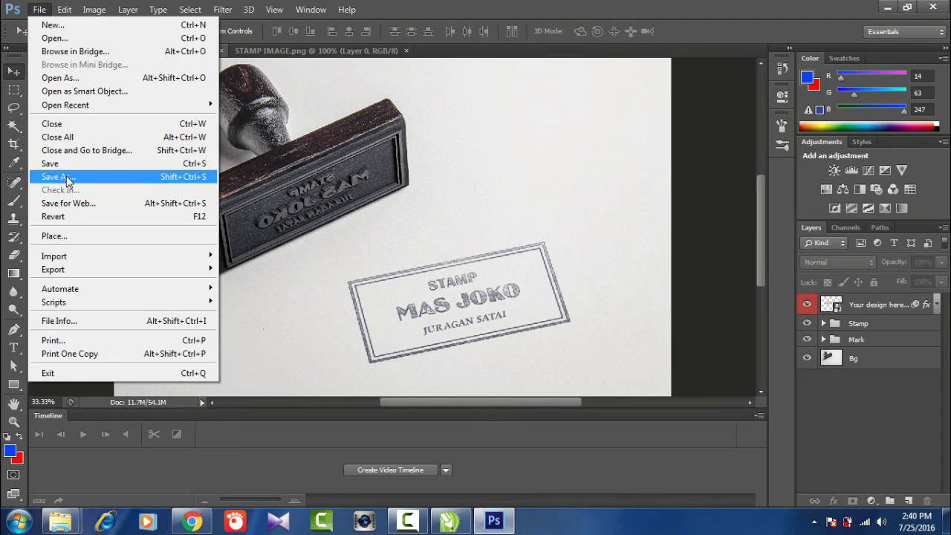
{"action": "left_click", "coordinate": [66, 177]}
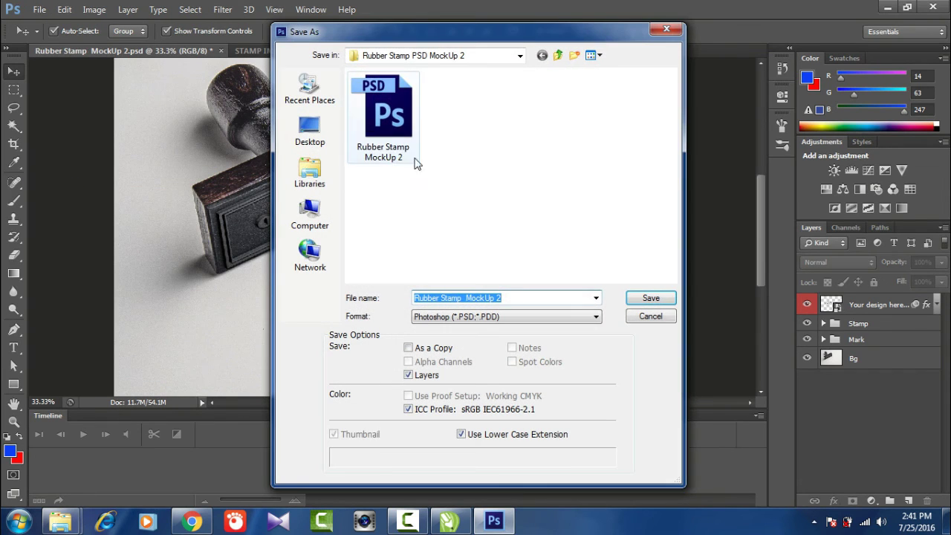
{"action": "left_click", "coordinate": [414, 160]}
{"action": "key", "text": "BackSpace"}
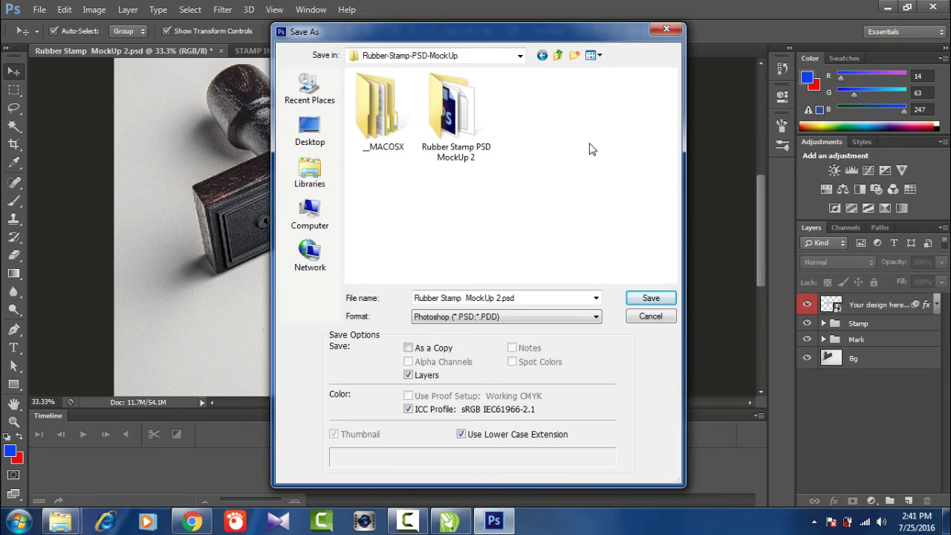
{"action": "left_click", "coordinate": [531, 317]}
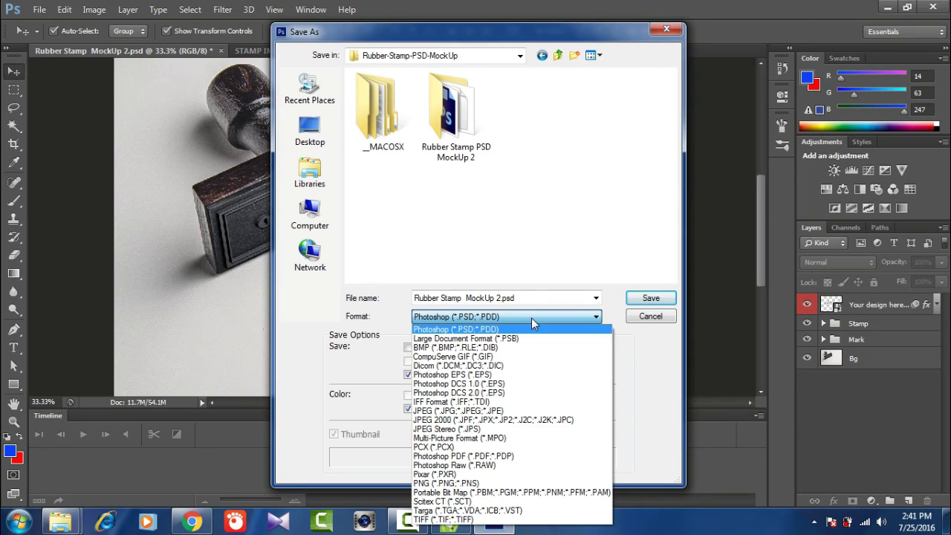
{"action": "left_click", "coordinate": [505, 410]}
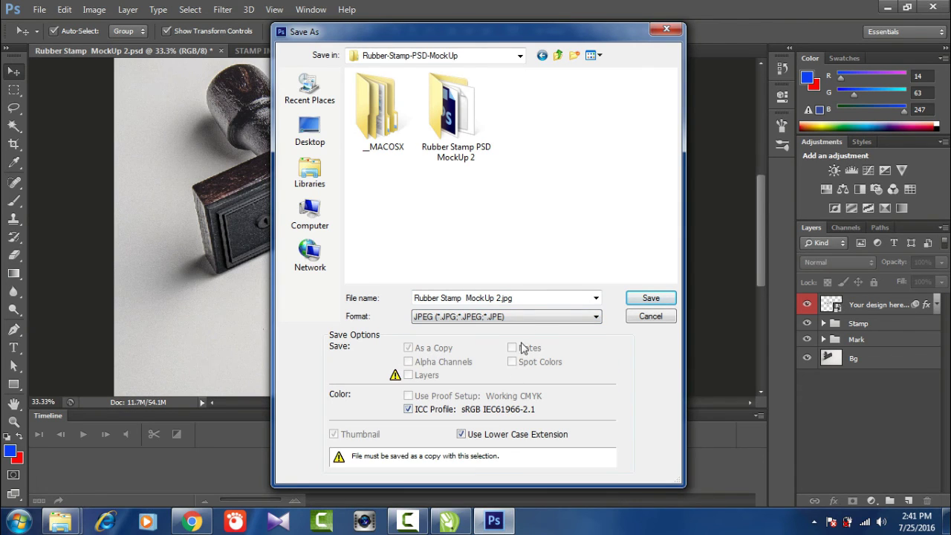
Step: Name the JPEG copy STAMP SATAI and save it with quality 11 (Maximum) and the Baseline ("Standard") format option
{"action": "left_click", "coordinate": [536, 301]}
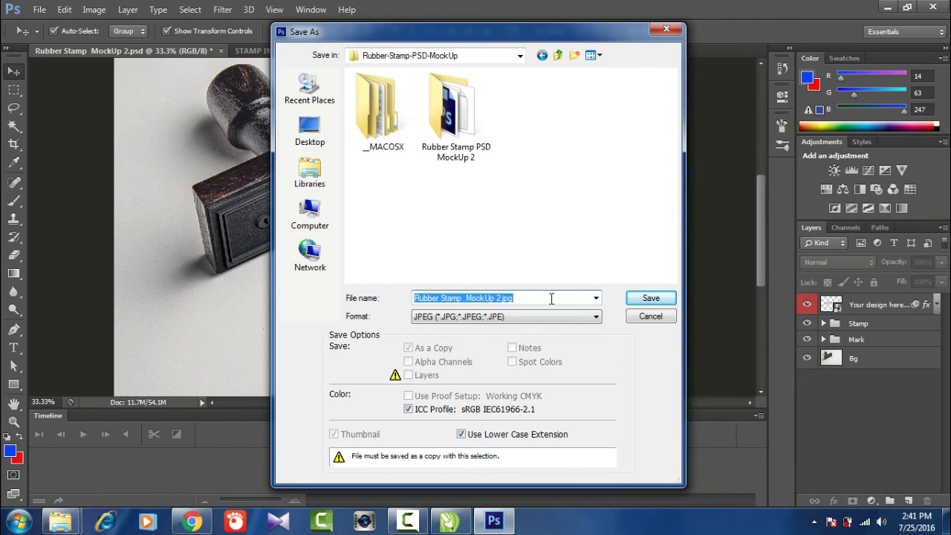
{"action": "type", "text": "ST"}
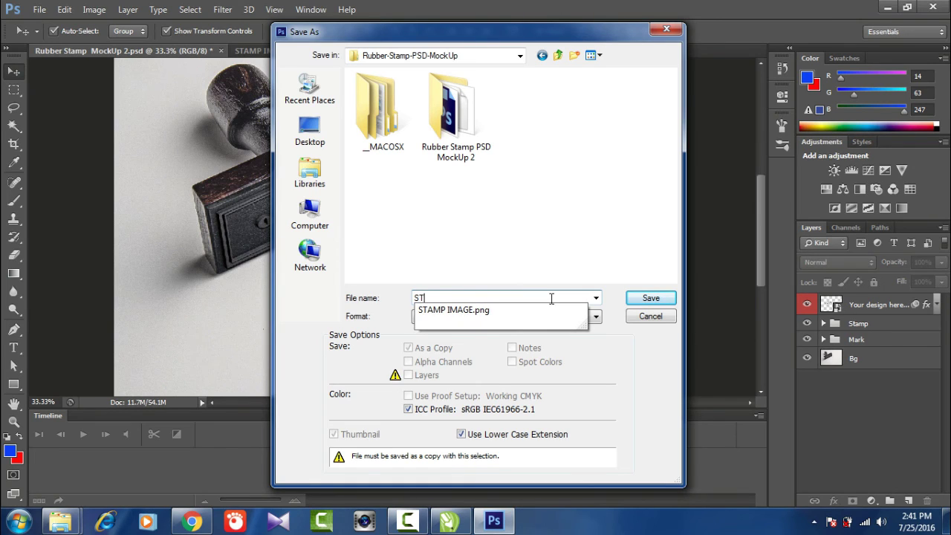
{"action": "type", "text": "AMP SATAI"}
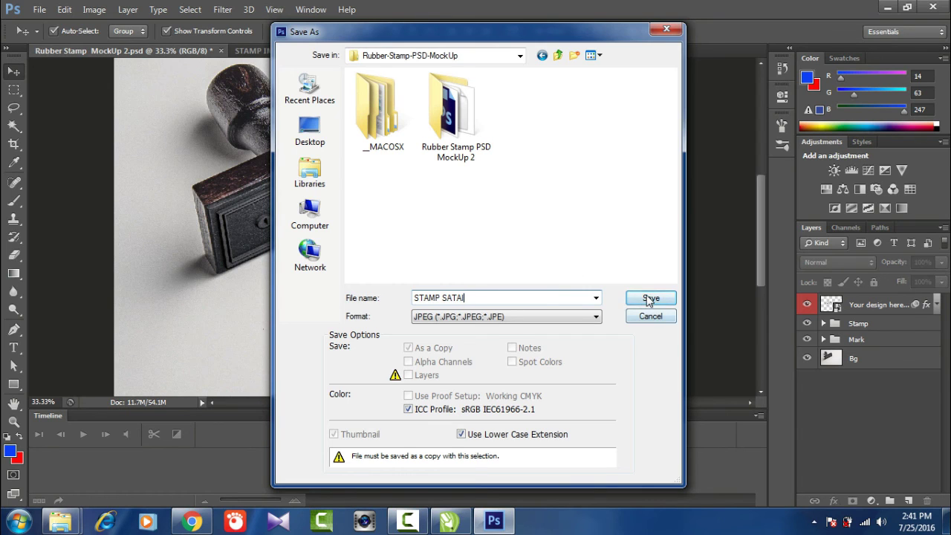
{"action": "left_click", "coordinate": [646, 298]}
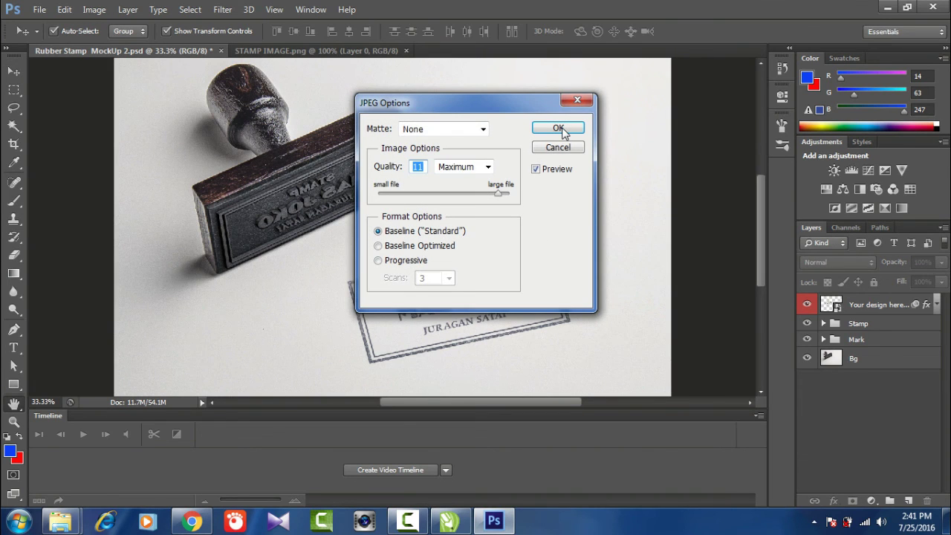
{"action": "left_click", "coordinate": [560, 129]}
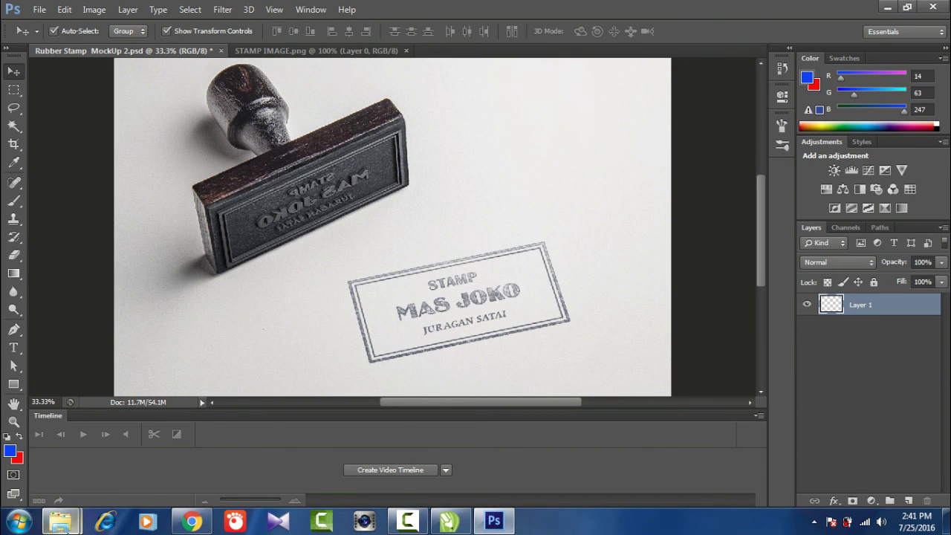
Step: Switch to Windows Explorer and open the exported STAMP SATAI image from the Rubber-Stamp-PSD-MockUp folder
{"action": "left_click", "coordinate": [60, 520]}
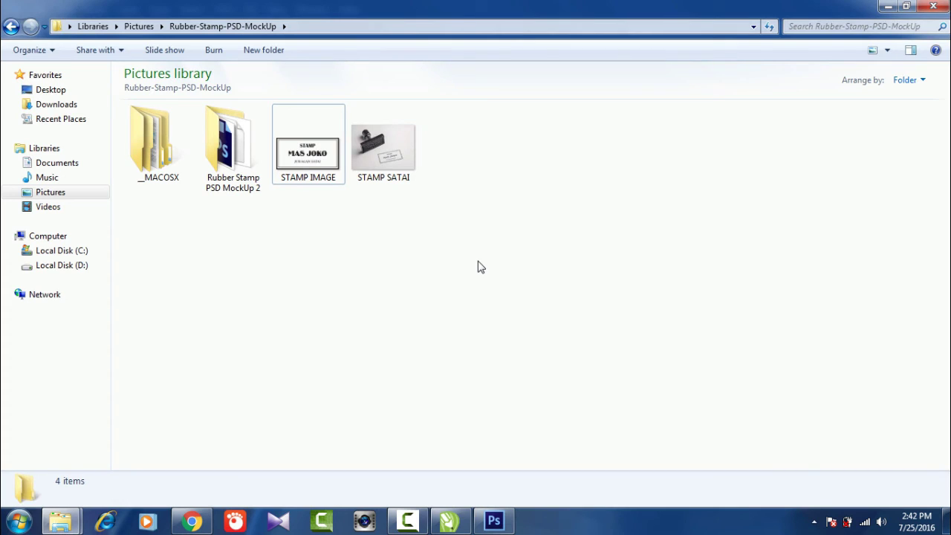
{"action": "left_click", "coordinate": [405, 176]}
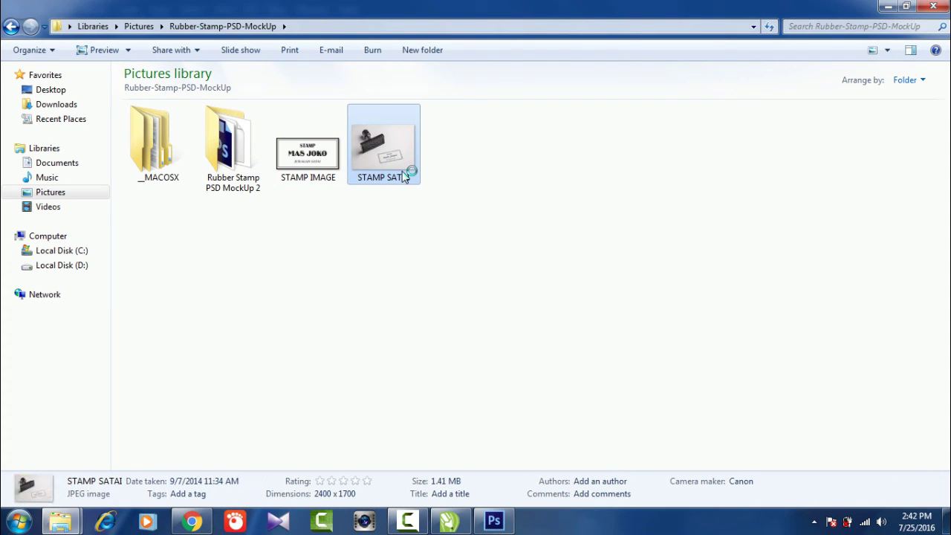